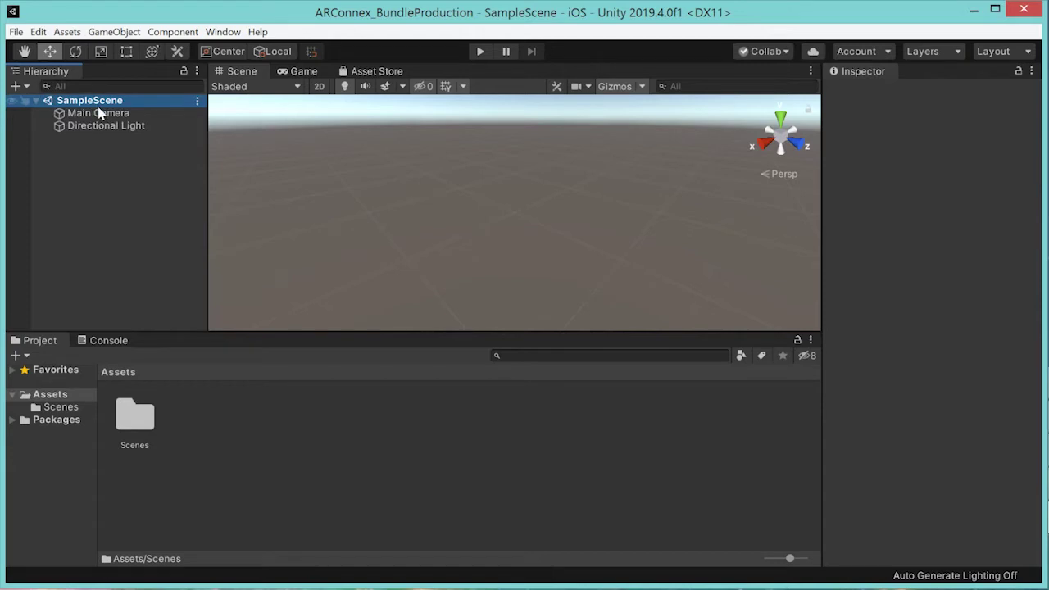
- Examine the Main Camera and Directional Light objects contained in SampleScene
left_click(88, 113)
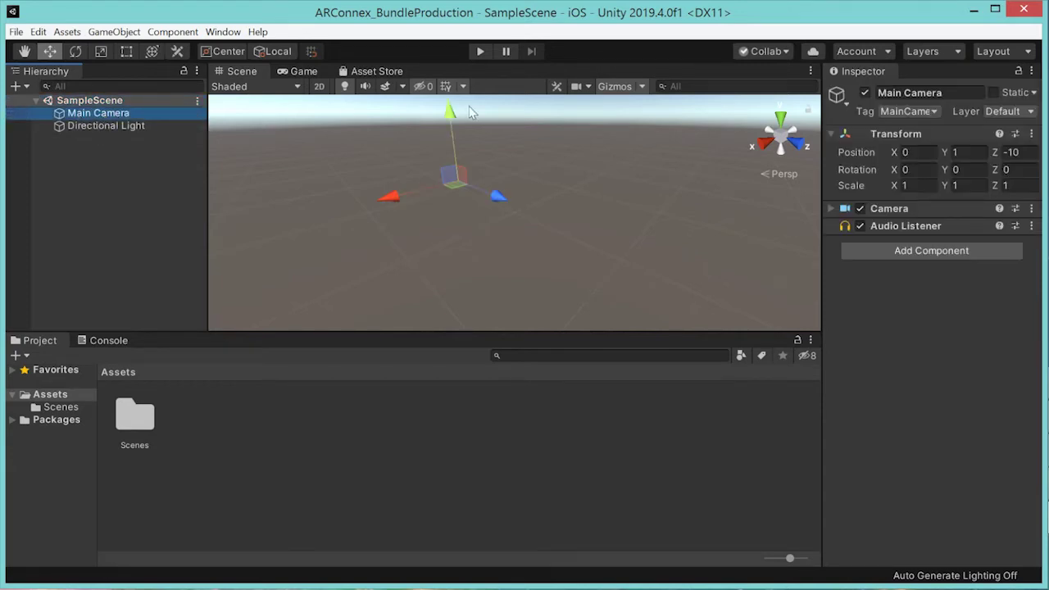
left_click(138, 126)
left_click(111, 114)
left_click(109, 100)
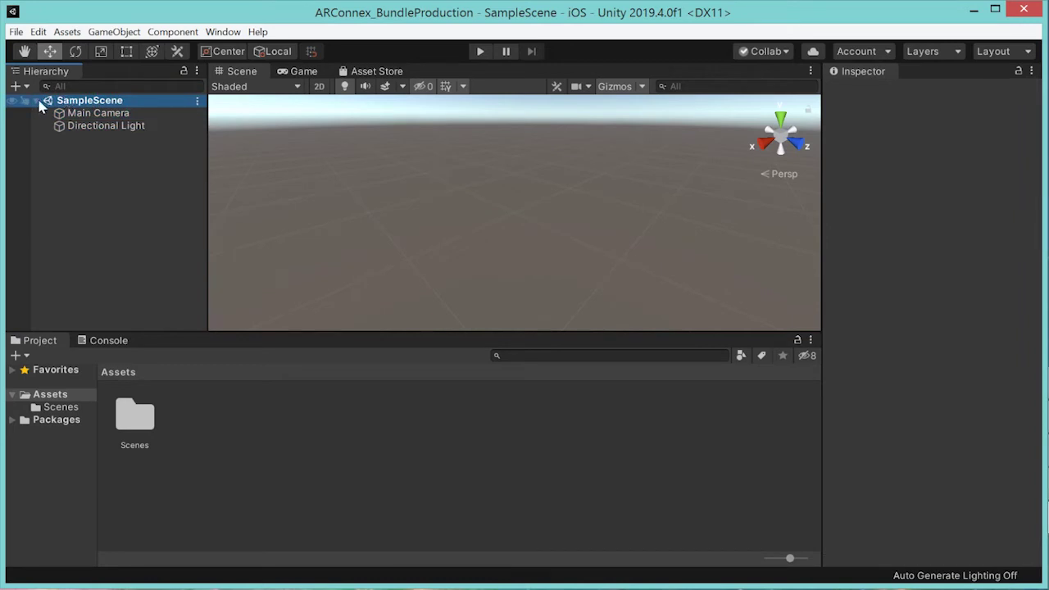
left_click(36, 100)
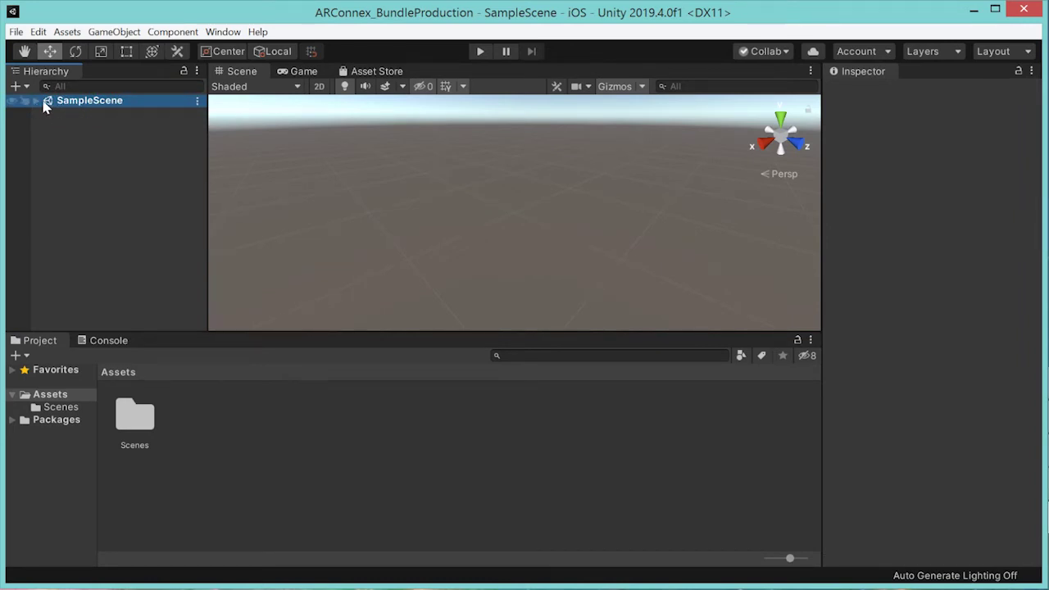
left_click(36, 100)
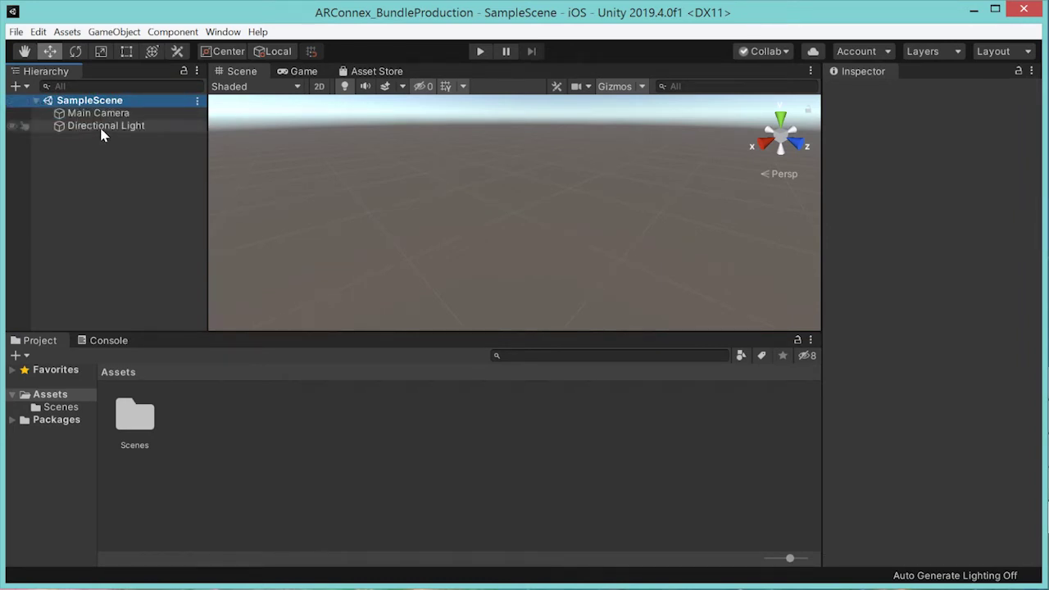
- Add a 3D cube to SampleScene
left_click(109, 154)
right_click(109, 156)
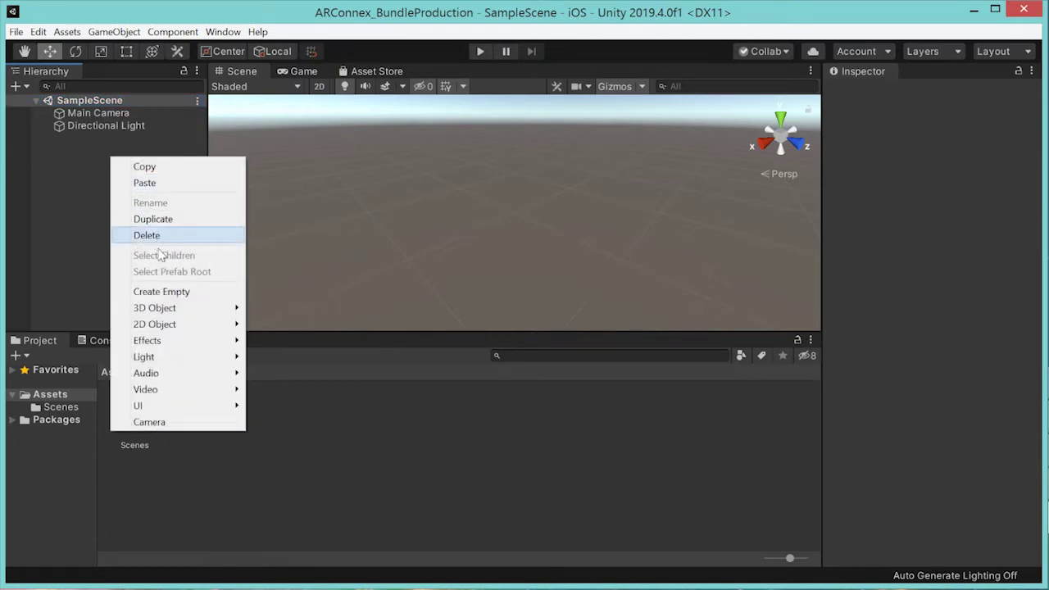
mouse_move(164, 315)
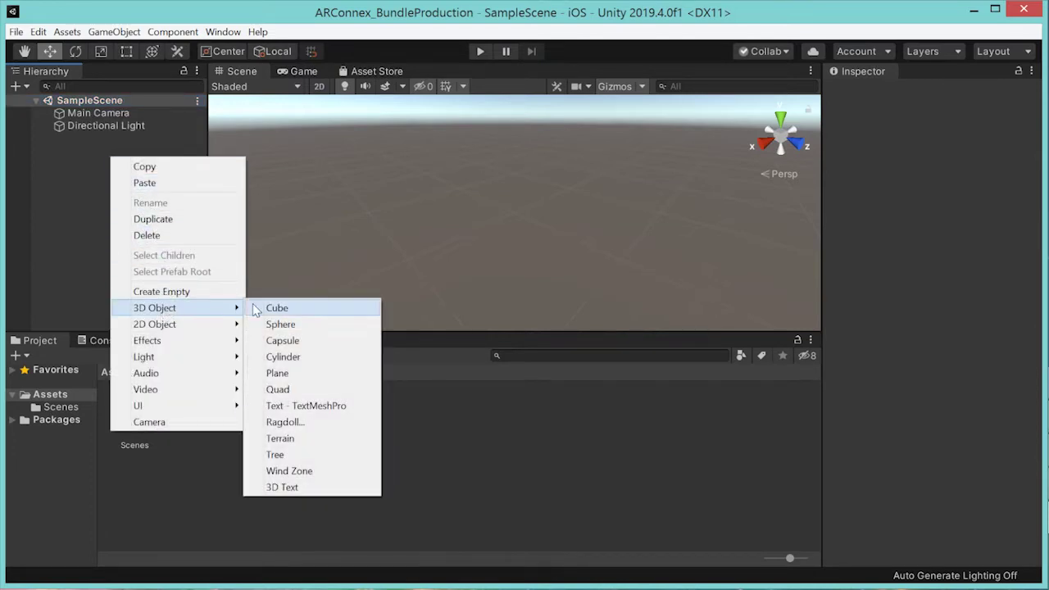
left_click(271, 309)
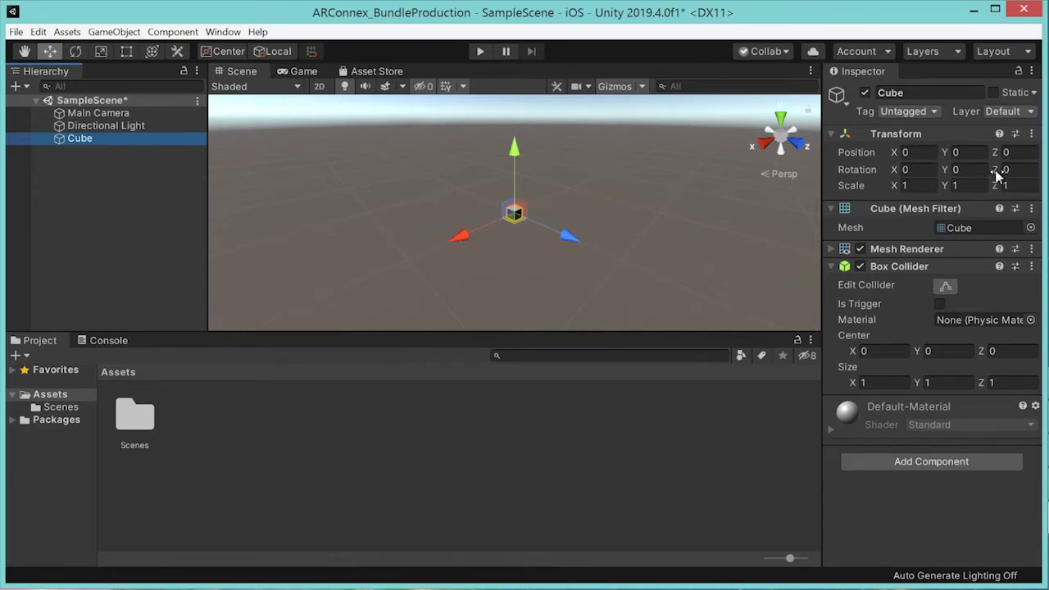
- Scale the cube into a thin square plate with X 1.8, Y 0.001 and Z 1.8
left_click(908, 186)
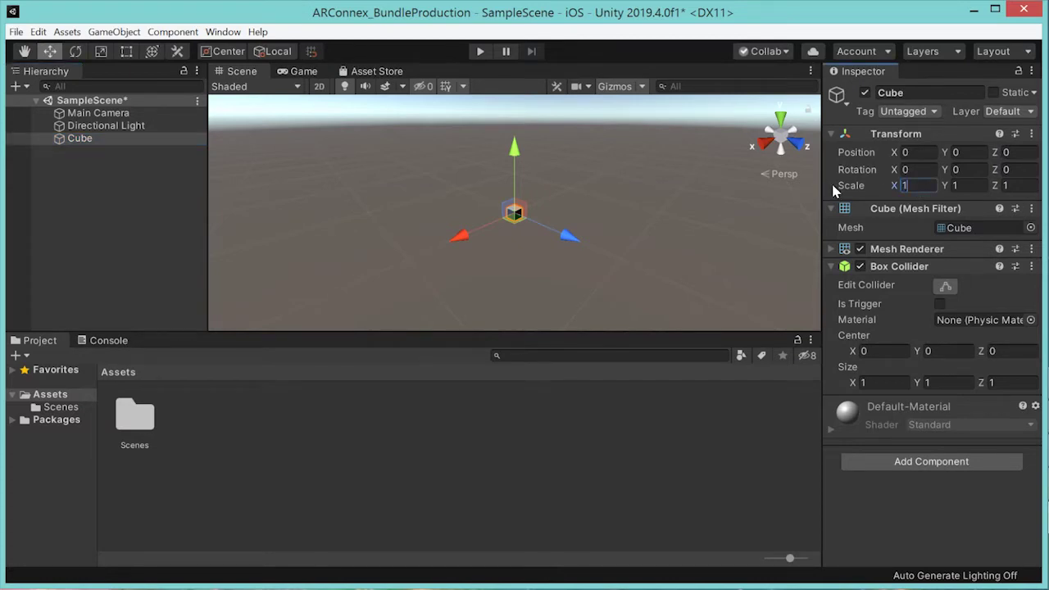
type(".8")
key("Tab")
key("Tab")
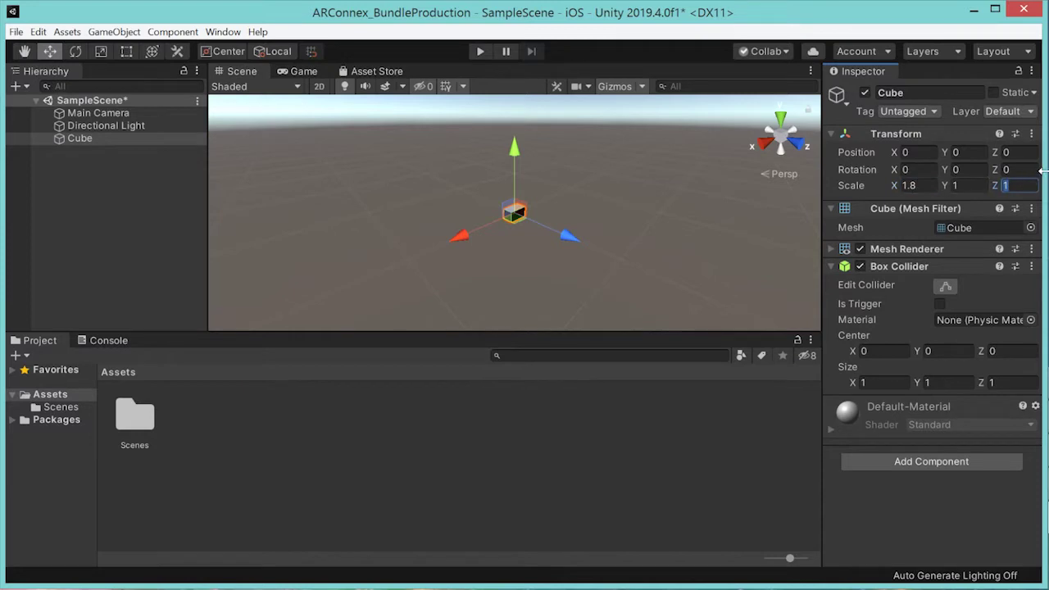
type("1.8")
left_click_drag(921, 188, 900, 187)
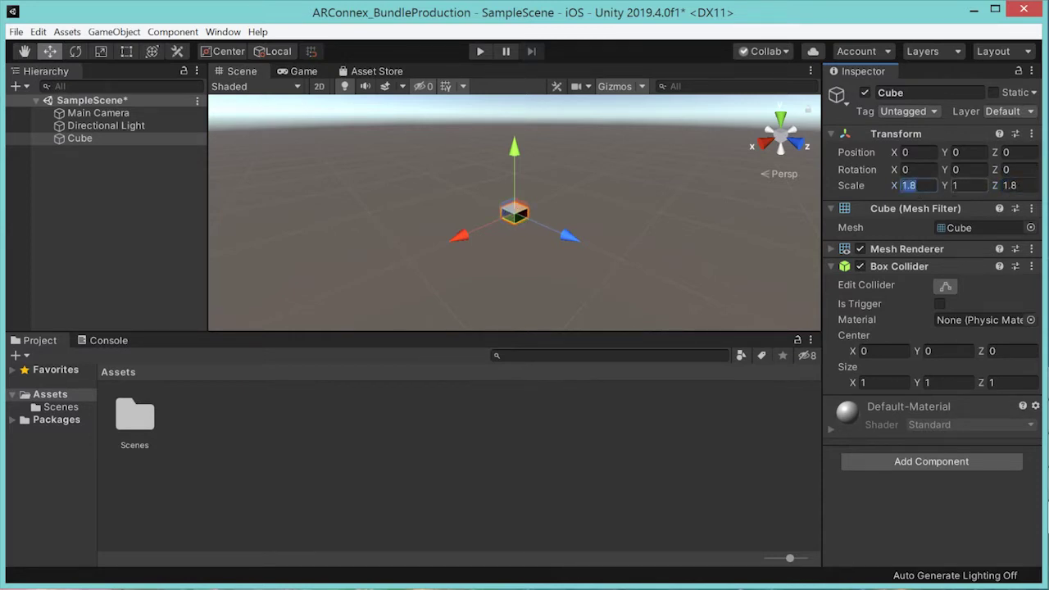
left_click_drag(979, 187, 945, 182)
type("3.")
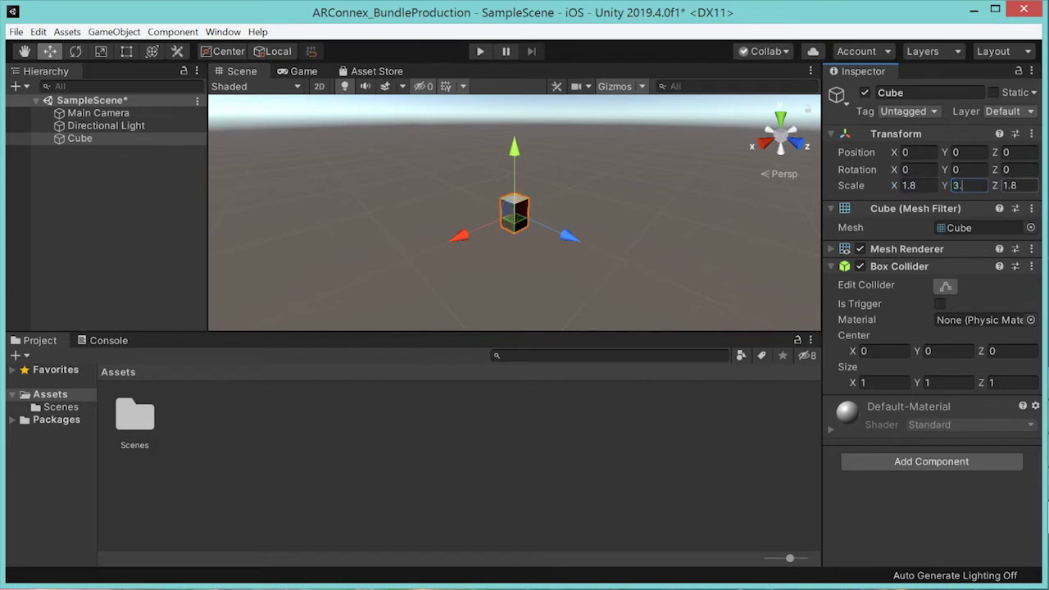
key("BackSpace")
key("BackSpace")
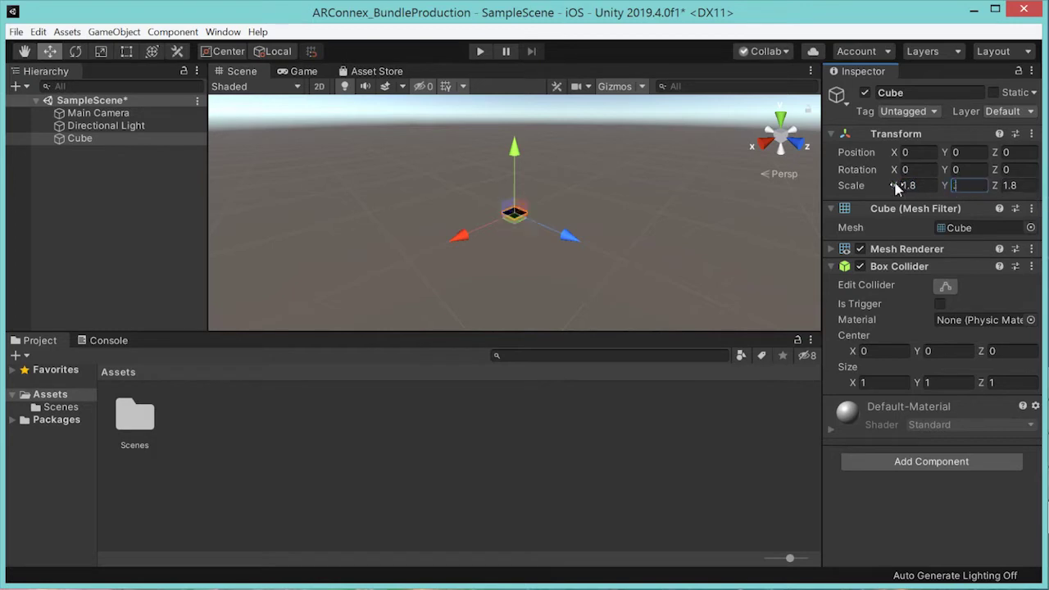
type("0.001")
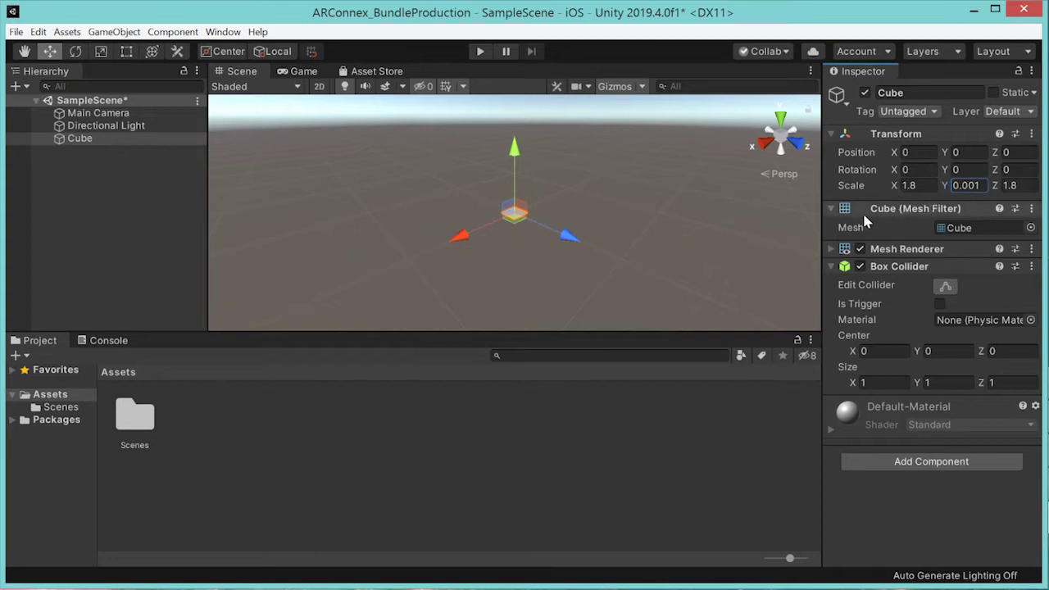
- Frame the flattened cube in the Scene view and examine it from a raised angle
left_click(625, 210, "alt")
left_click_drag(626, 211, 414, 244, "alt")
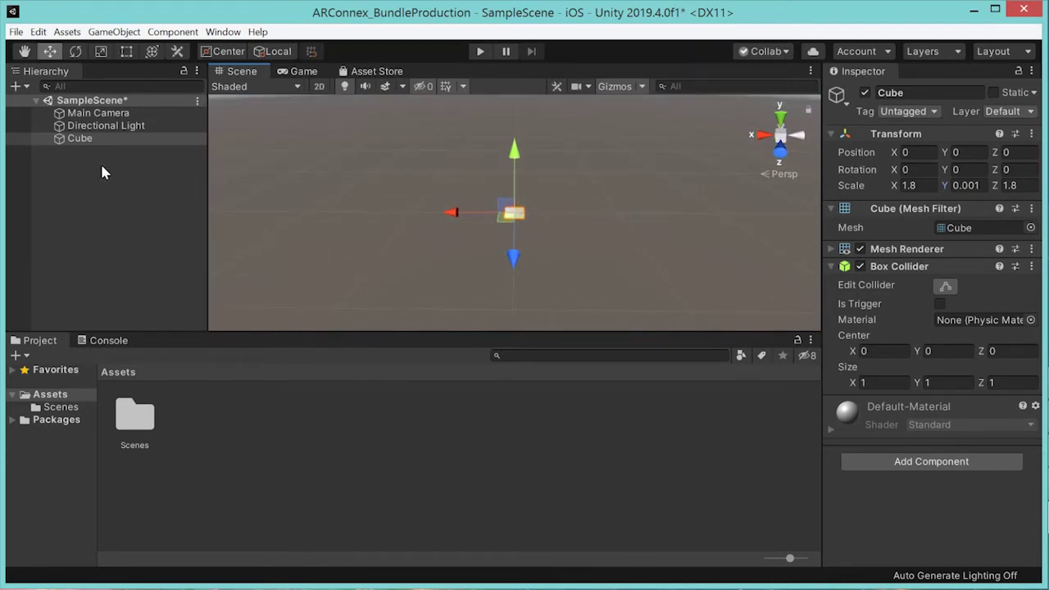
double_click(80, 139)
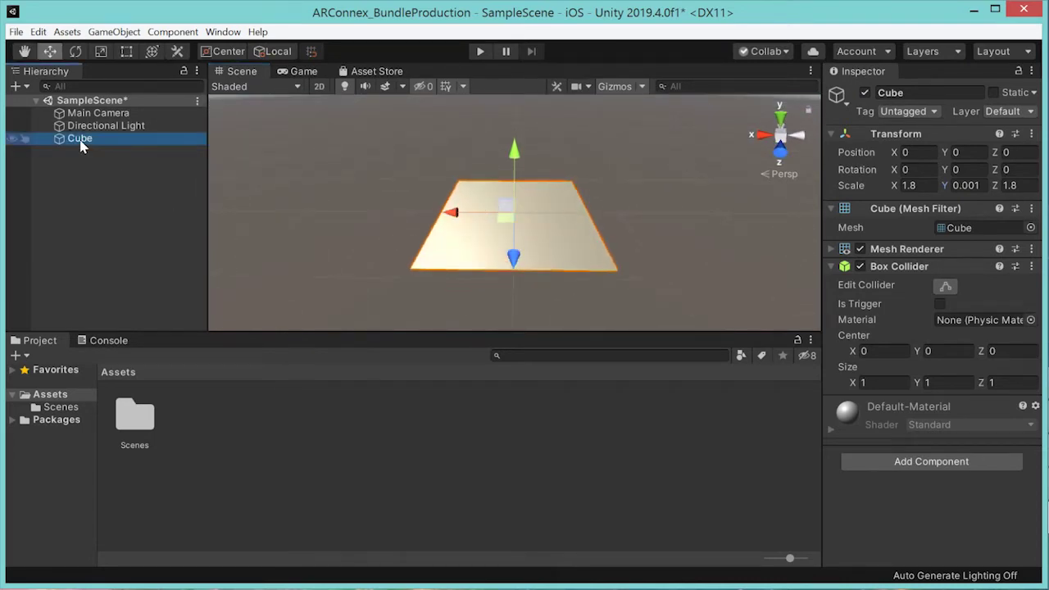
left_click_drag(674, 222, 652, 228, "alt")
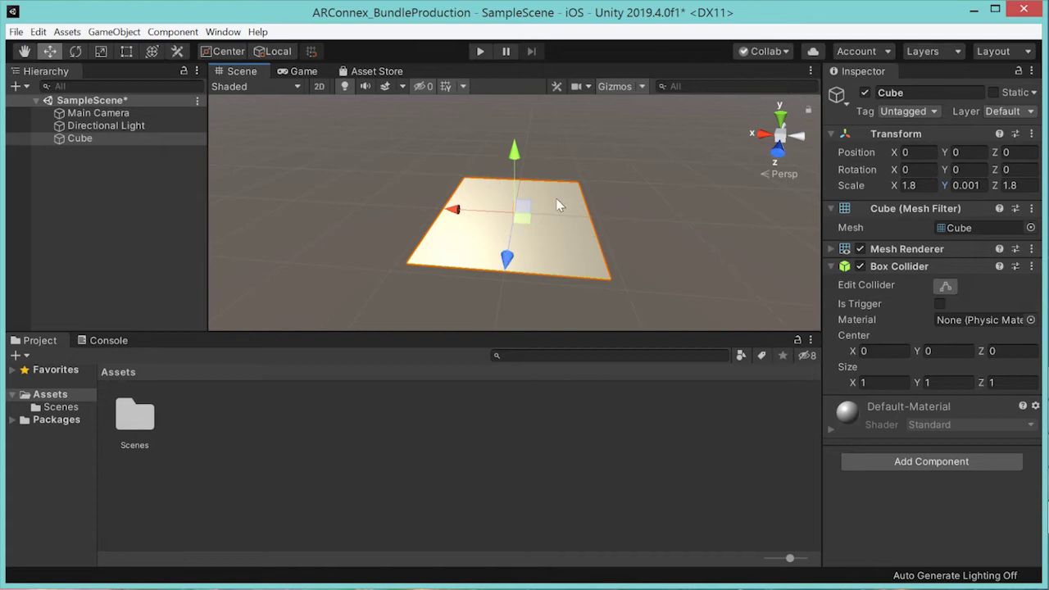
left_click(98, 226)
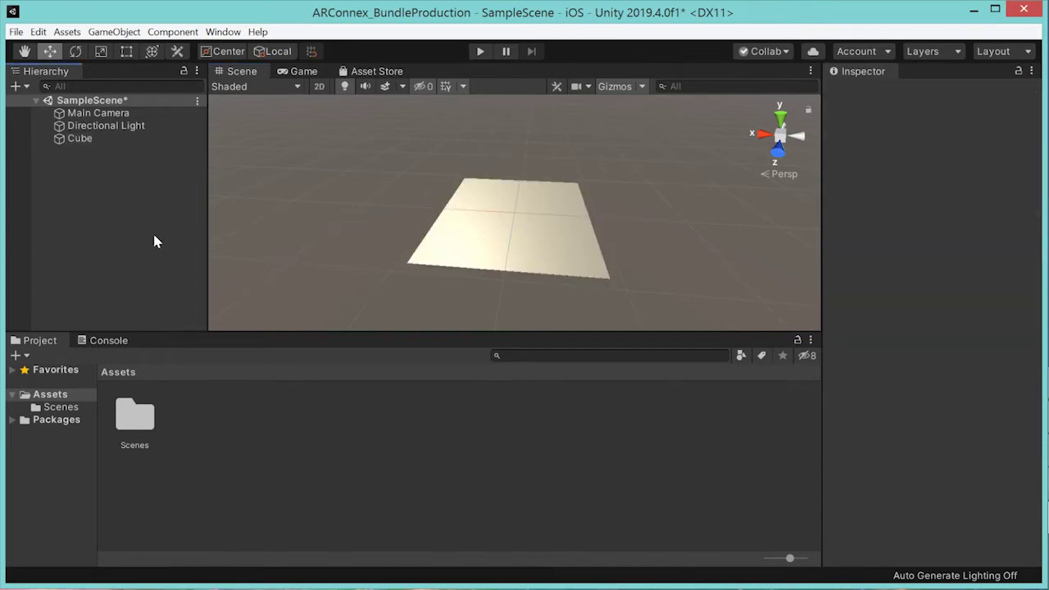
- Import hercules.obj and its texture hercules.jpg from the Models_E0119A043 folder into the project's Assets folder
left_click(293, 393)
left_click_drag(681, 589, 629, 157)
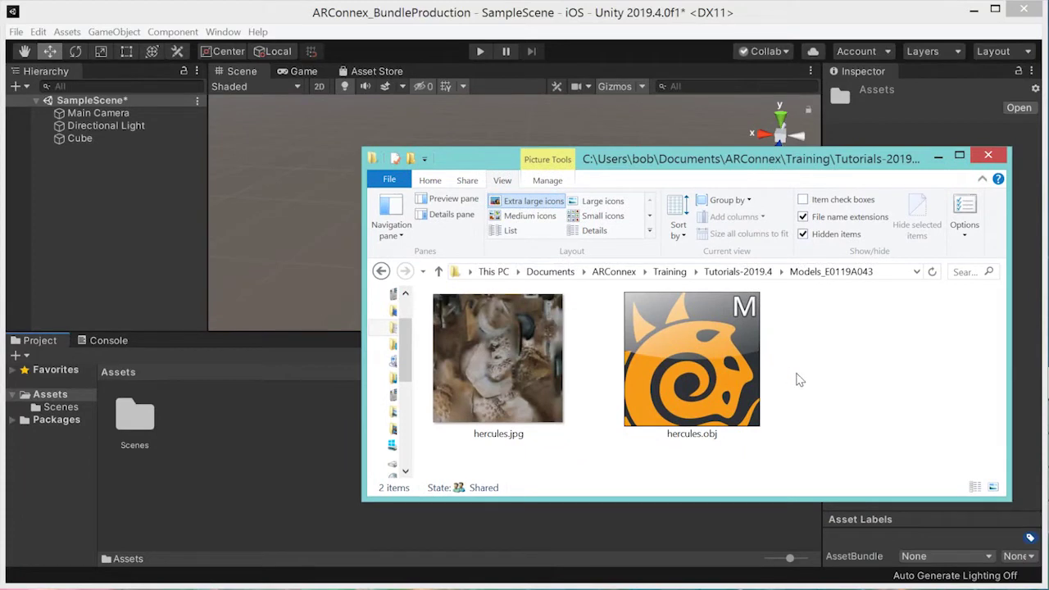
left_click(721, 354)
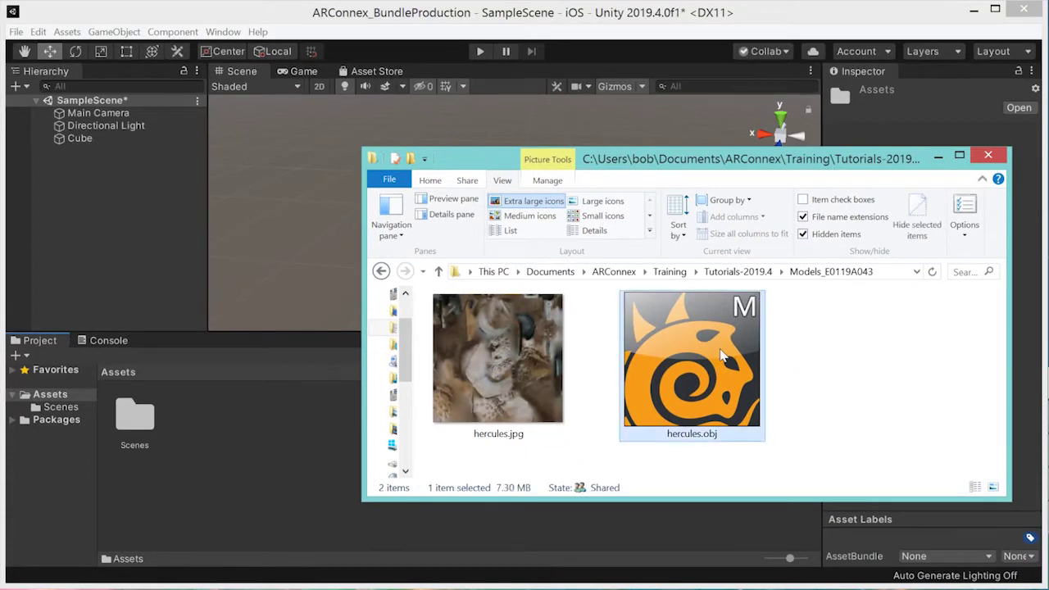
left_click(503, 355, "ctrl")
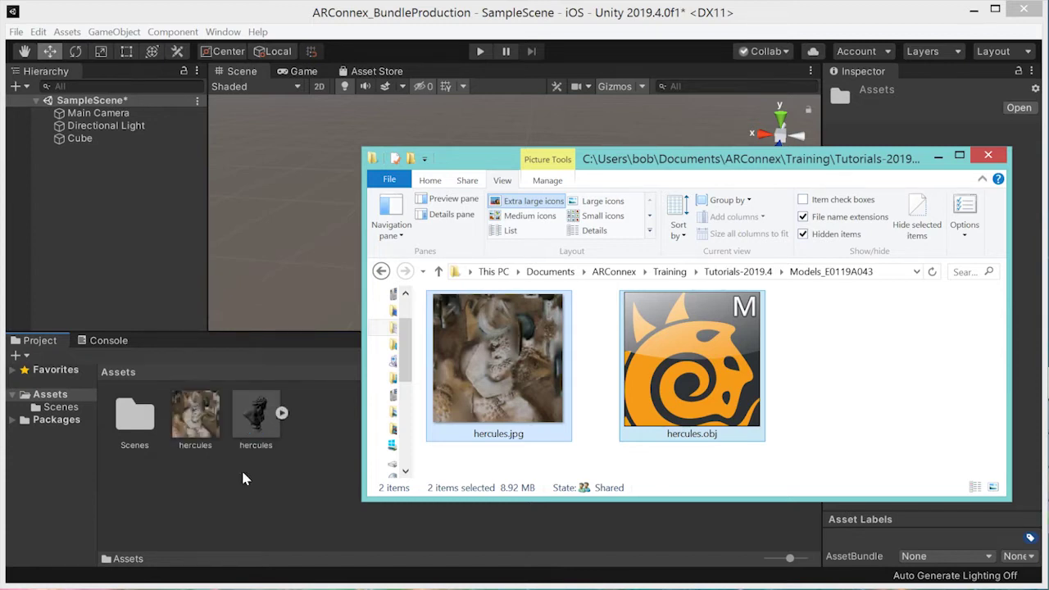
left_click(243, 474)
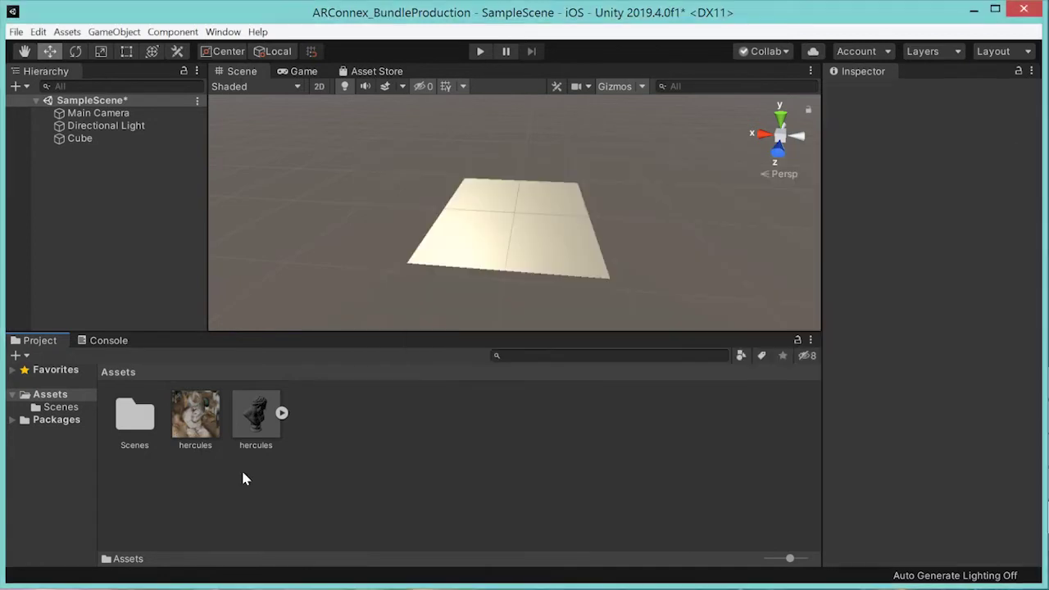
- Extract the hercules model's embedded material into the Assets folder and inspect the extracted material
left_click(252, 418)
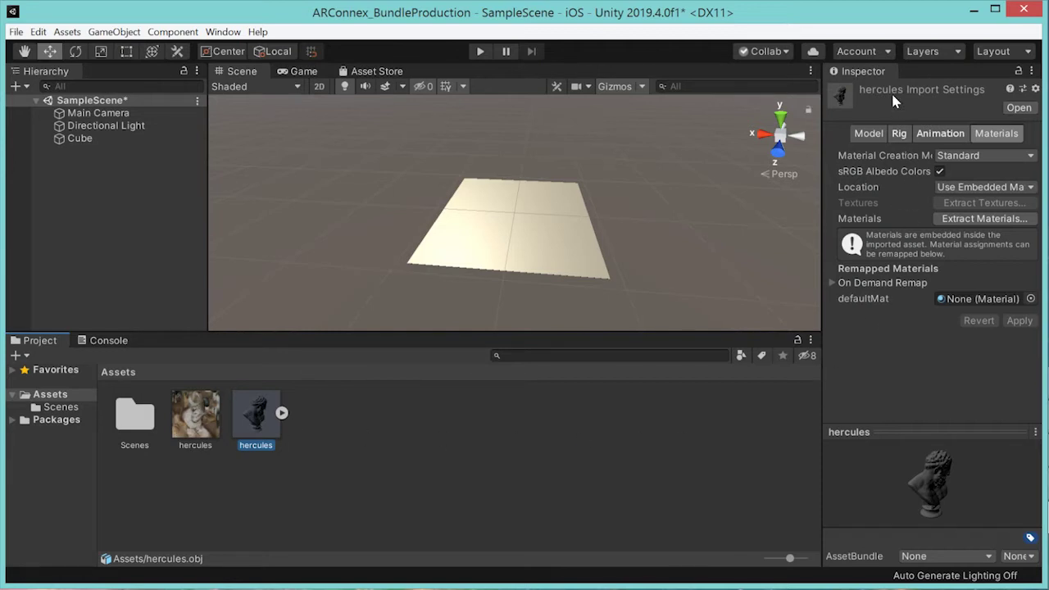
left_click(866, 138)
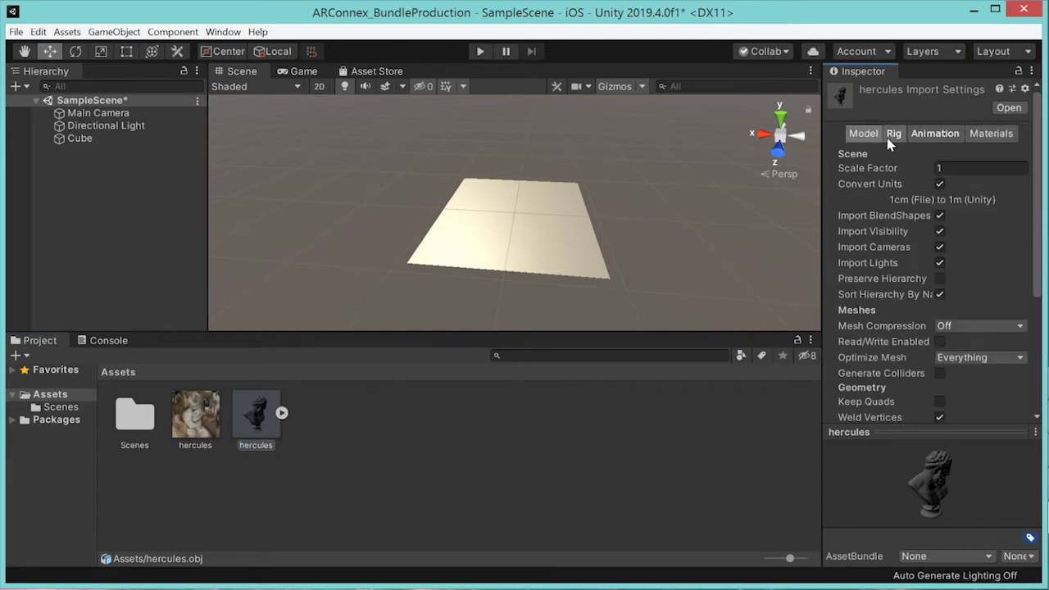
left_click(898, 135)
left_click(941, 138)
left_click(997, 136)
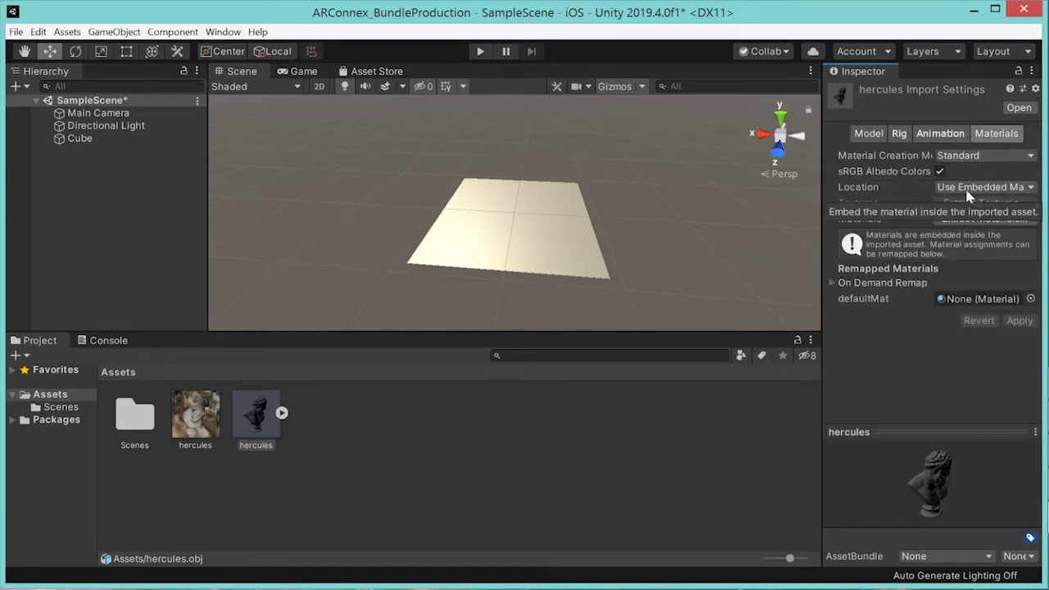
left_click(984, 219)
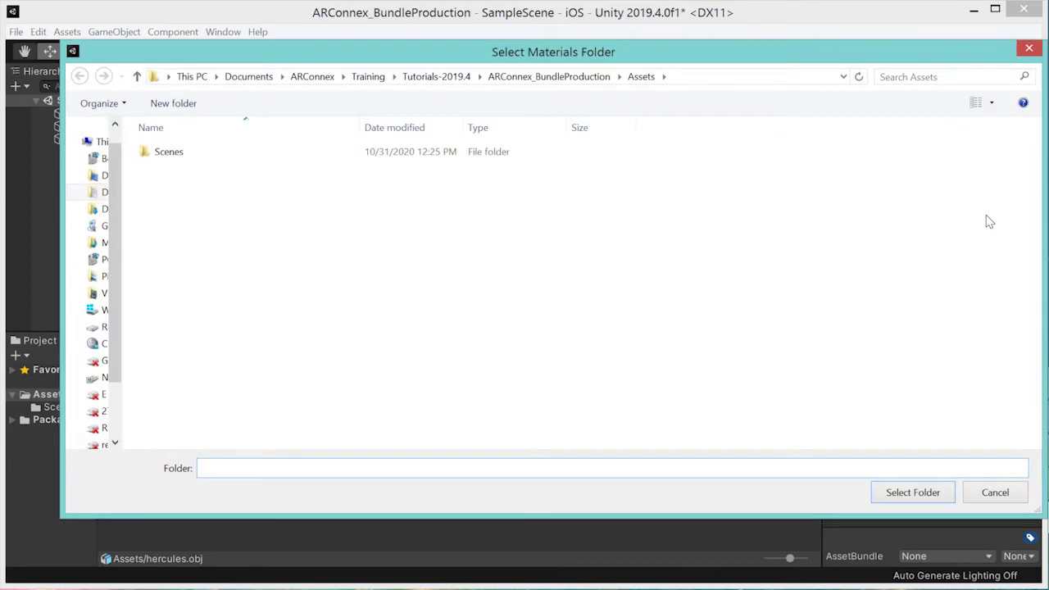
left_click(912, 494)
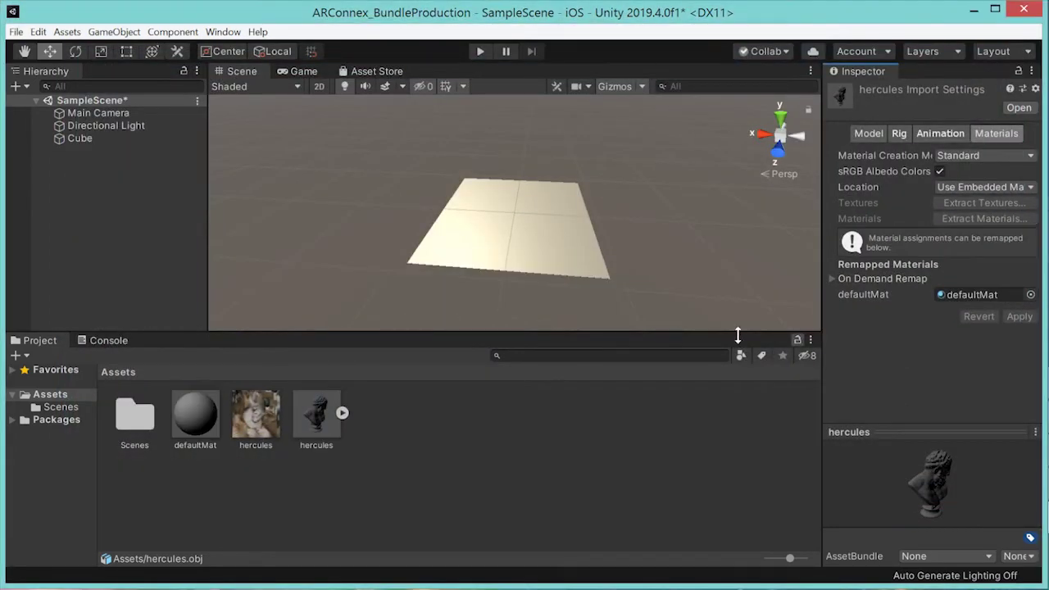
left_click(195, 422)
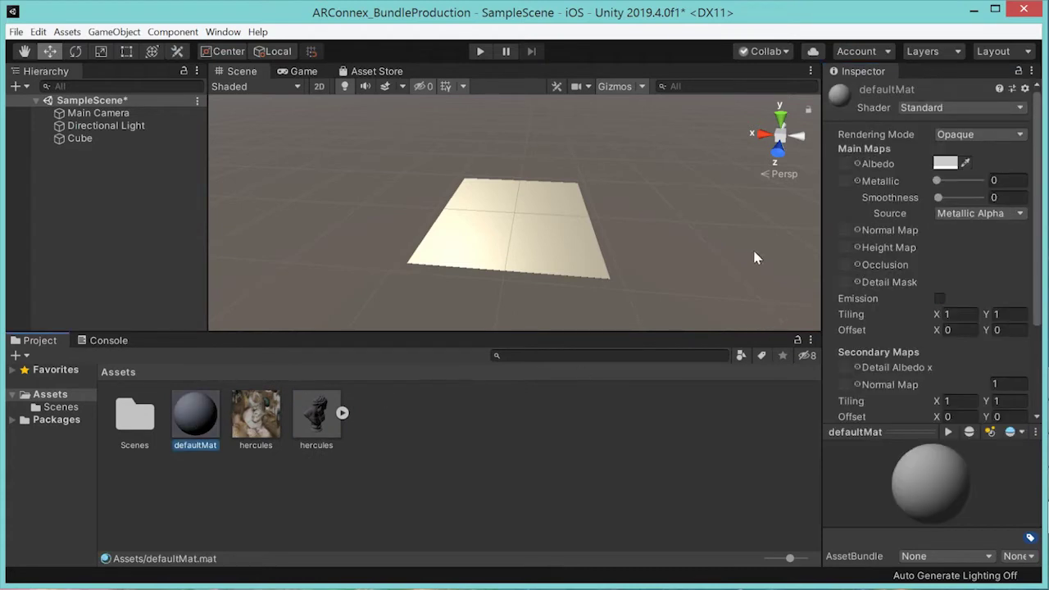
- Set the hercules model's import scale factor to 0.05 and apply the change
left_click(307, 411)
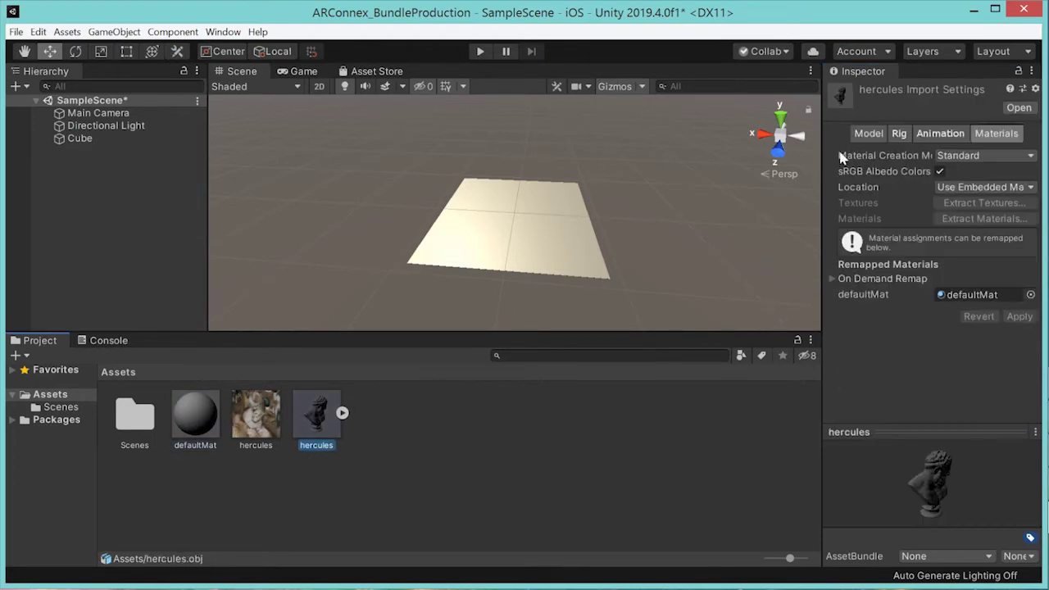
left_click(942, 136)
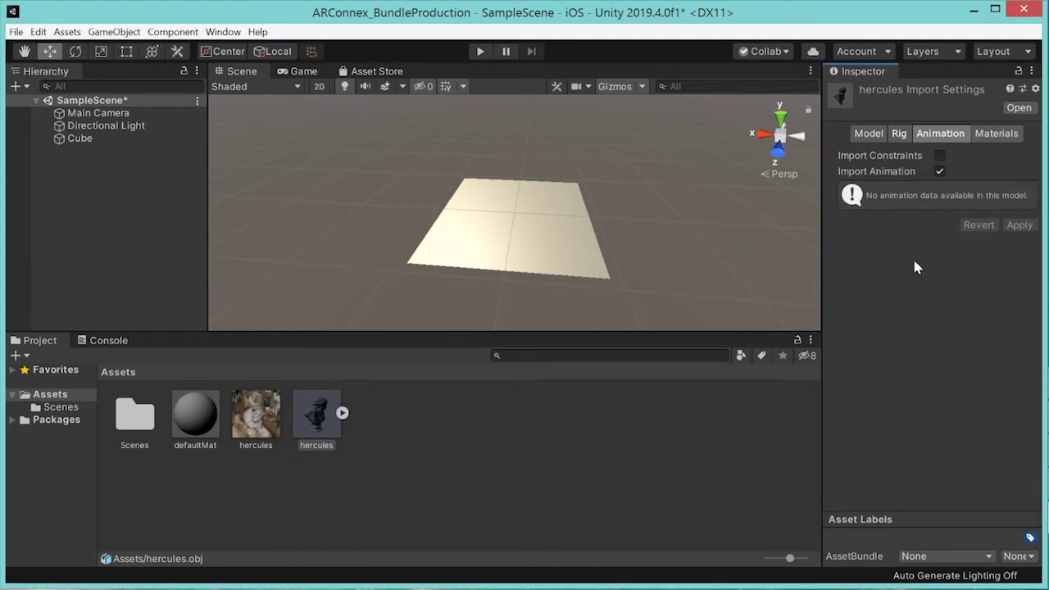
left_click(899, 135)
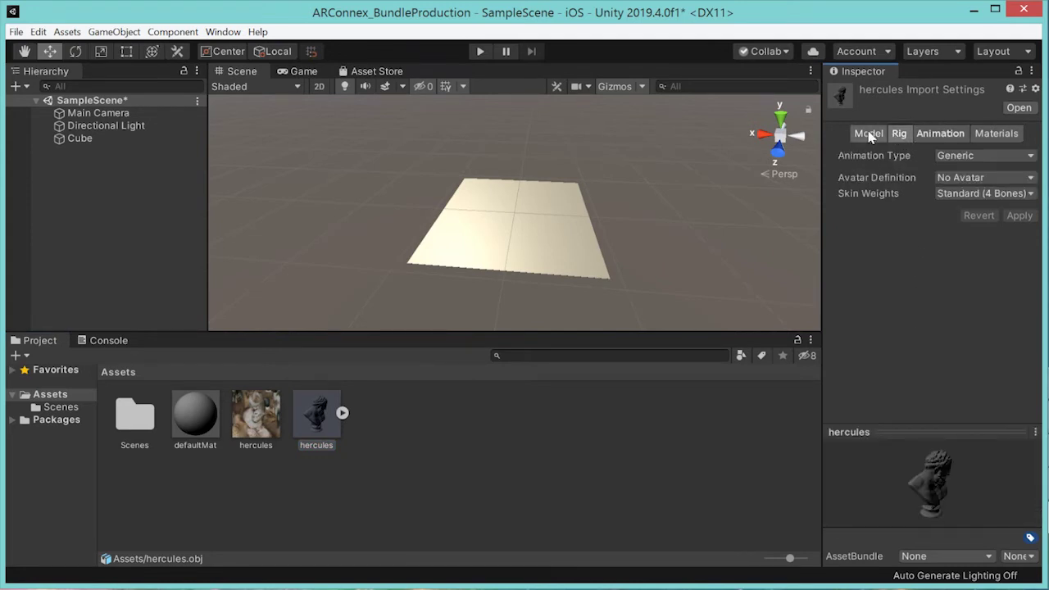
left_click(863, 134)
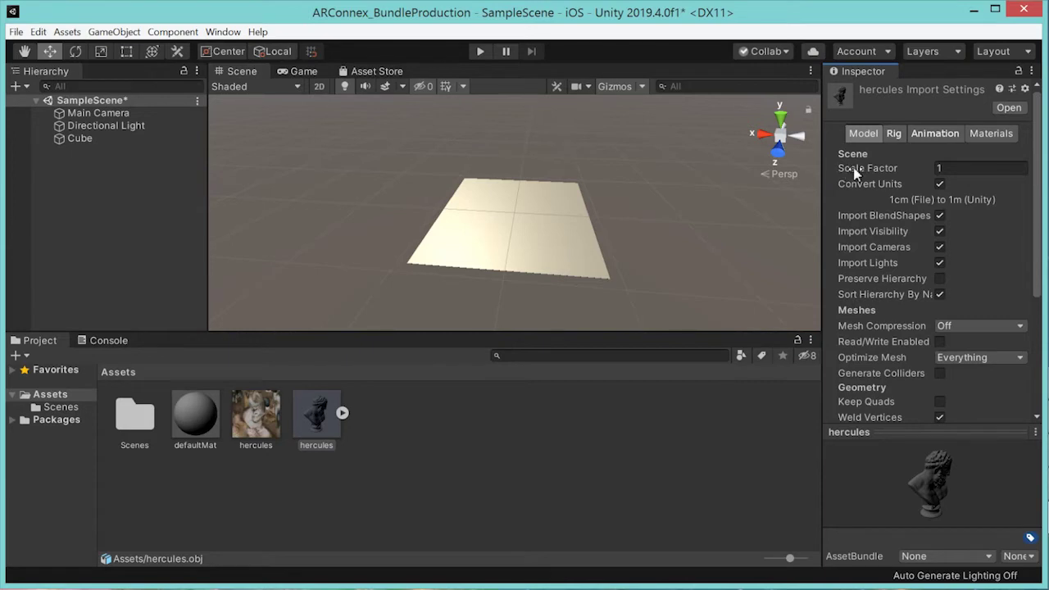
left_click(889, 169)
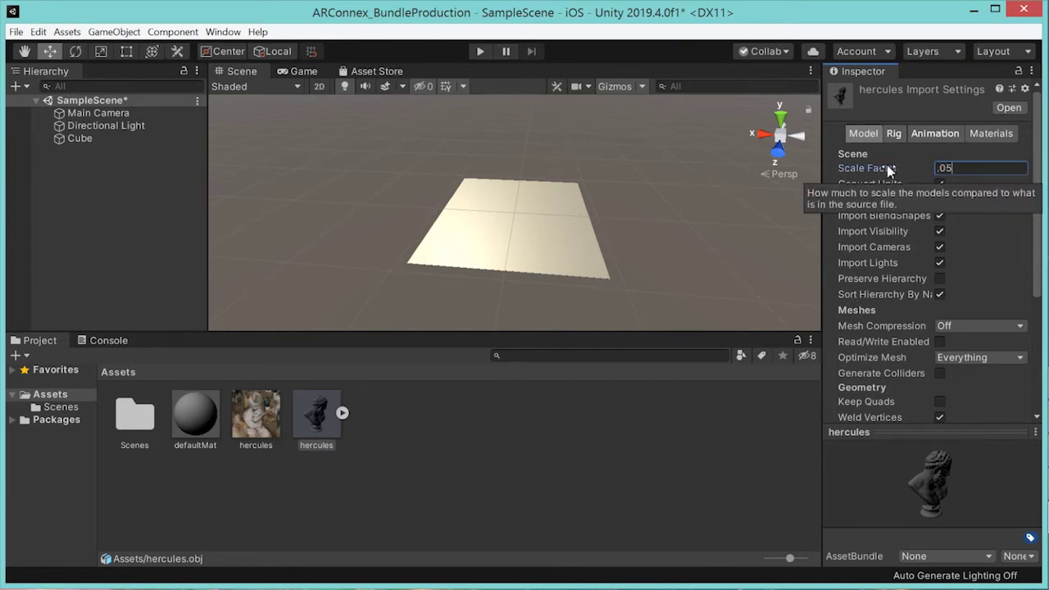
key("Return")
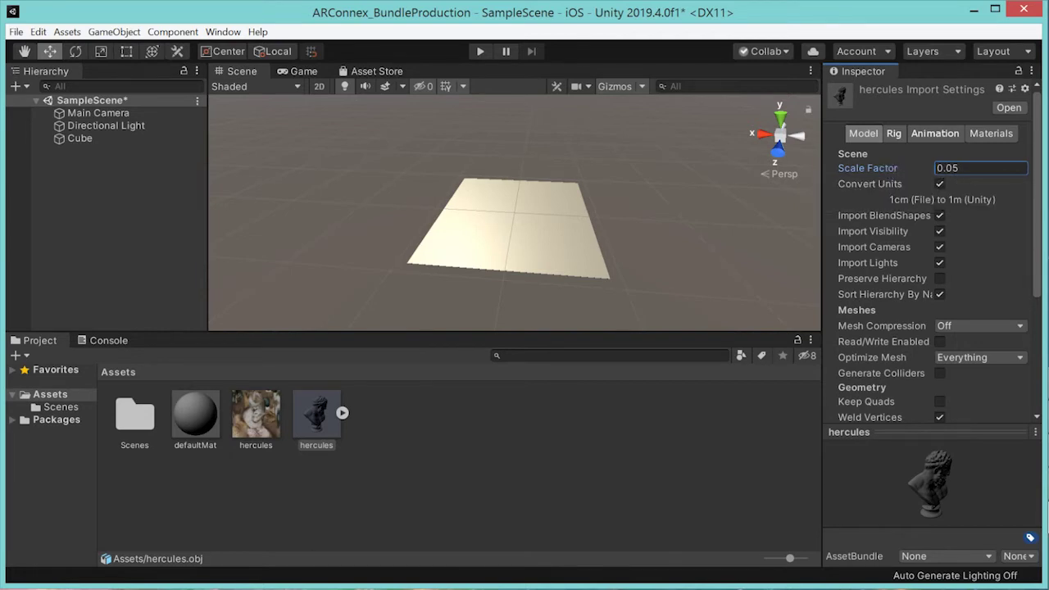
scroll(982, 382, "down", 5)
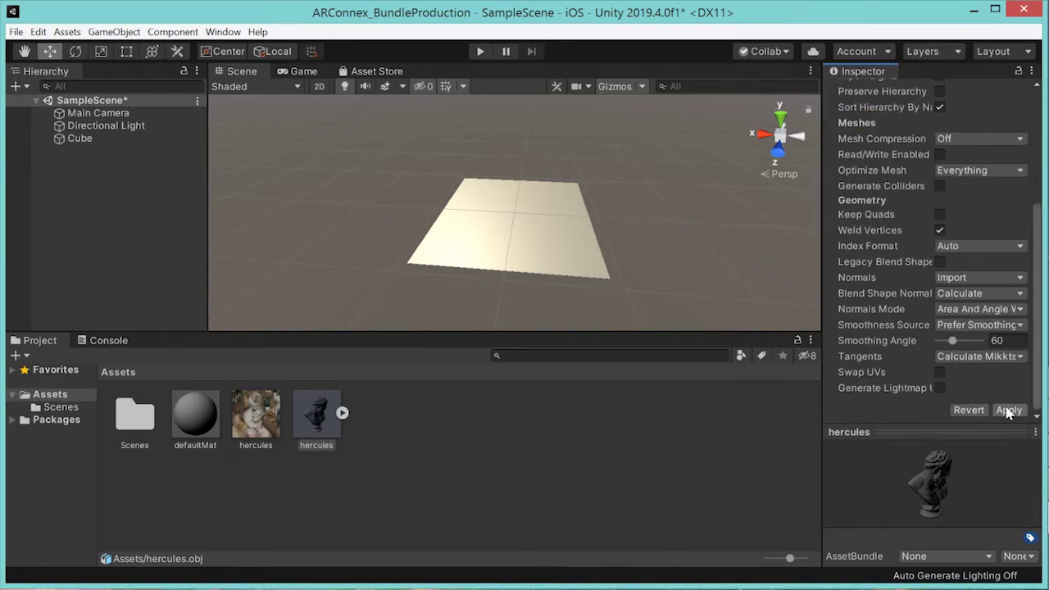
left_click(1008, 411)
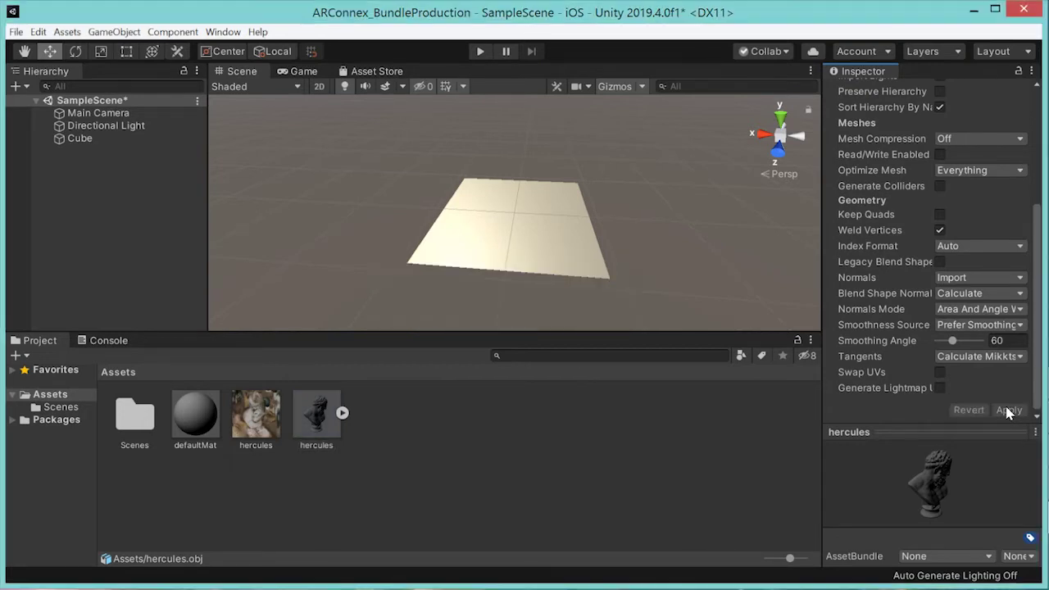
- Create an empty object at the root of SampleScene and name it hercules-dgfhbdsfgssfg-001
left_click(712, 427)
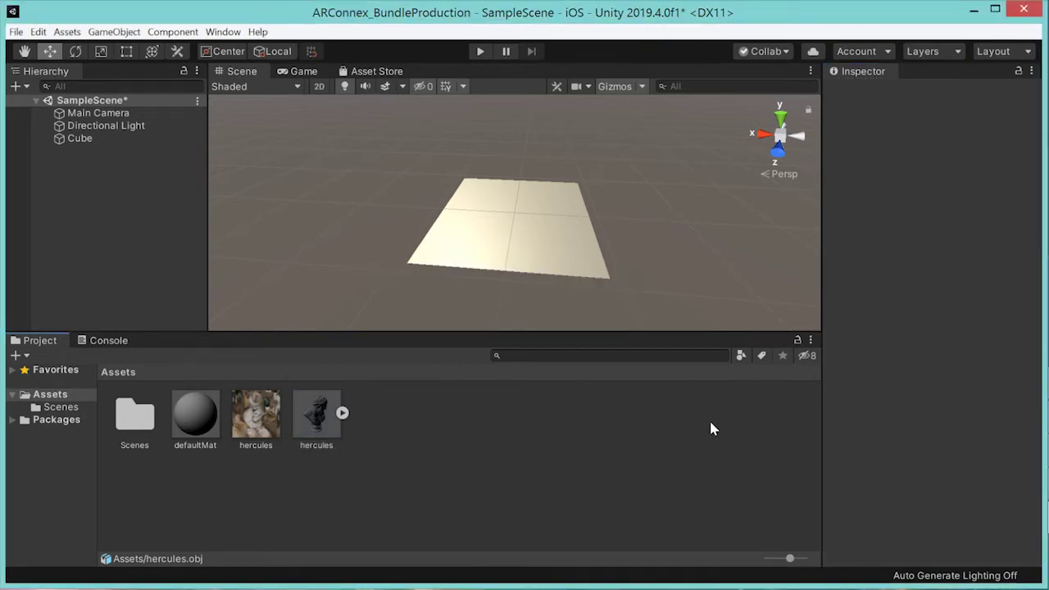
left_click(316, 417)
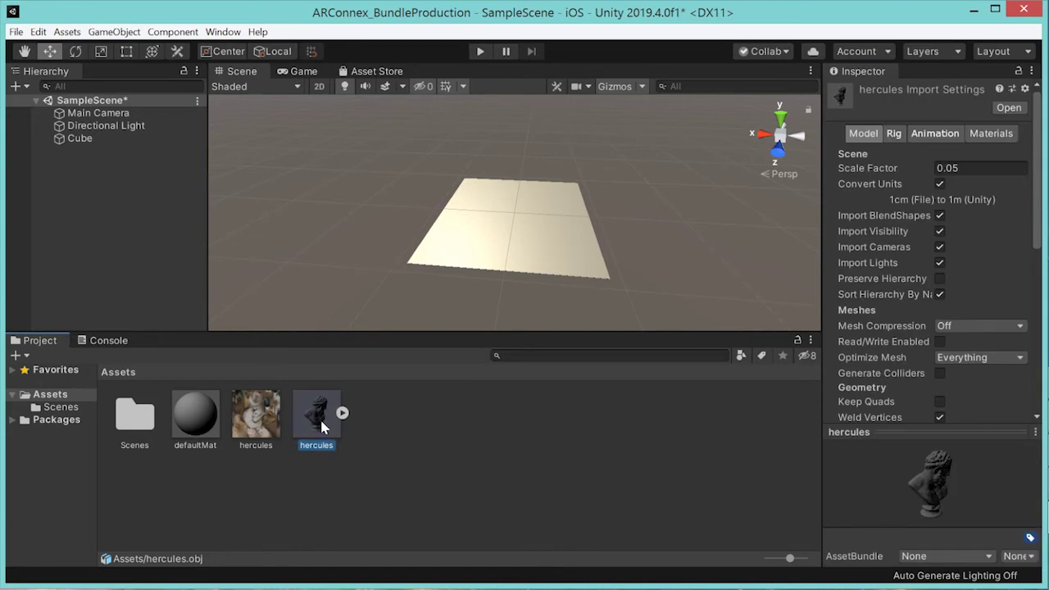
left_click(91, 182)
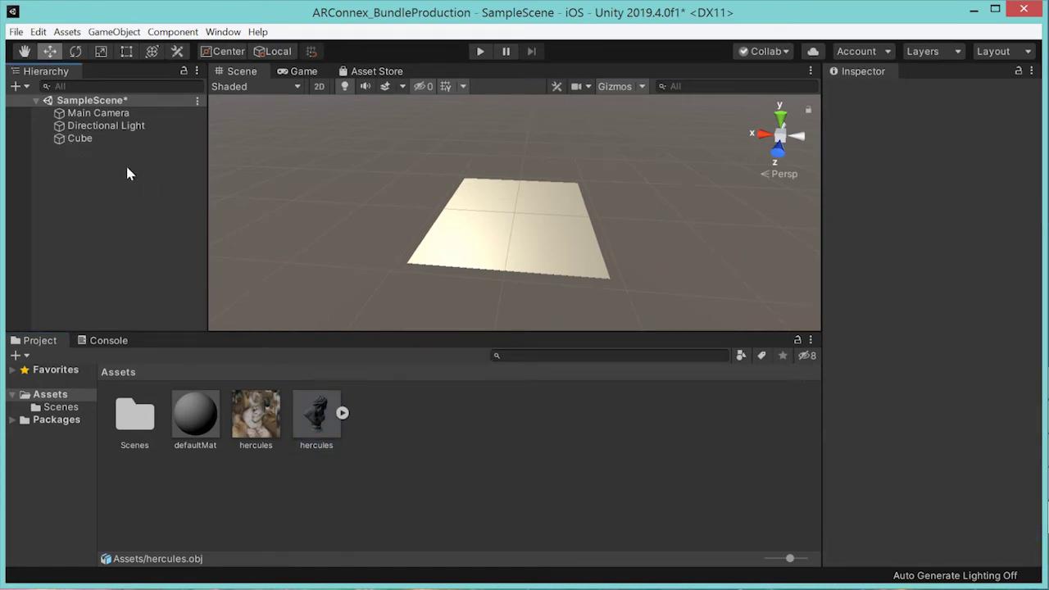
right_click(80, 169)
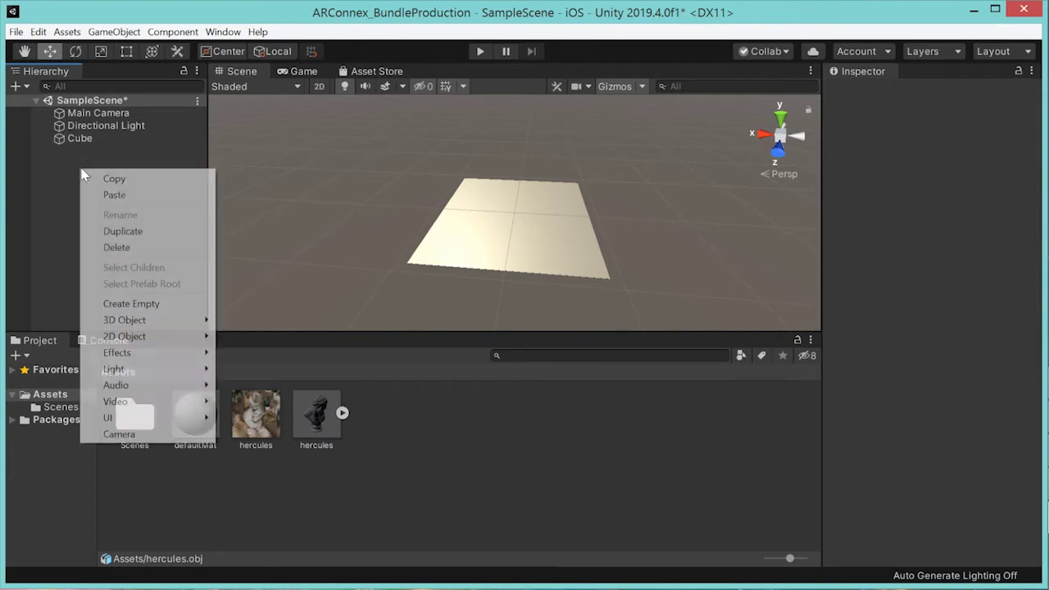
left_click(139, 304)
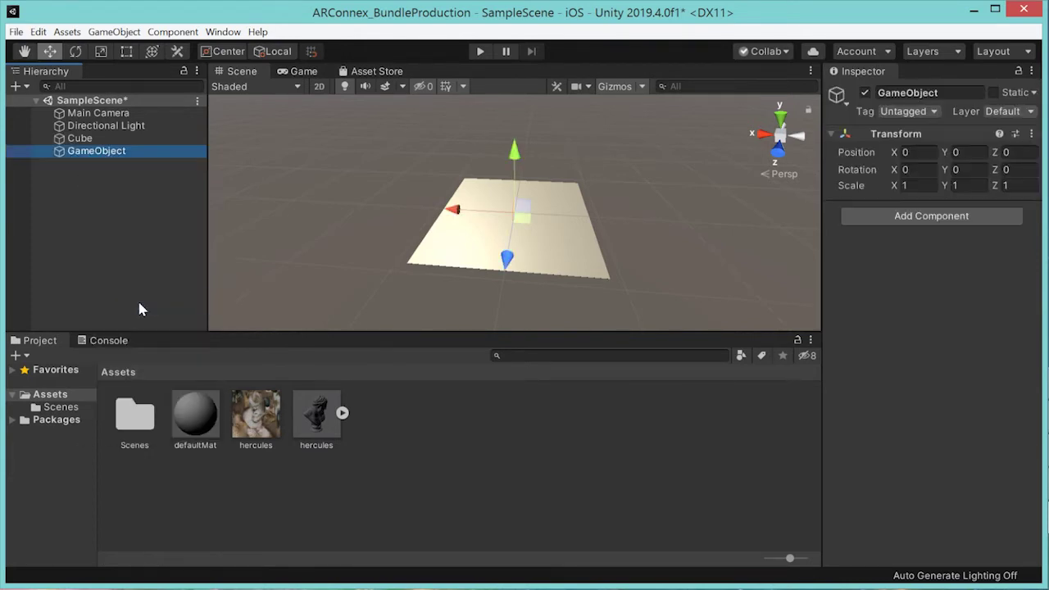
left_click(121, 153)
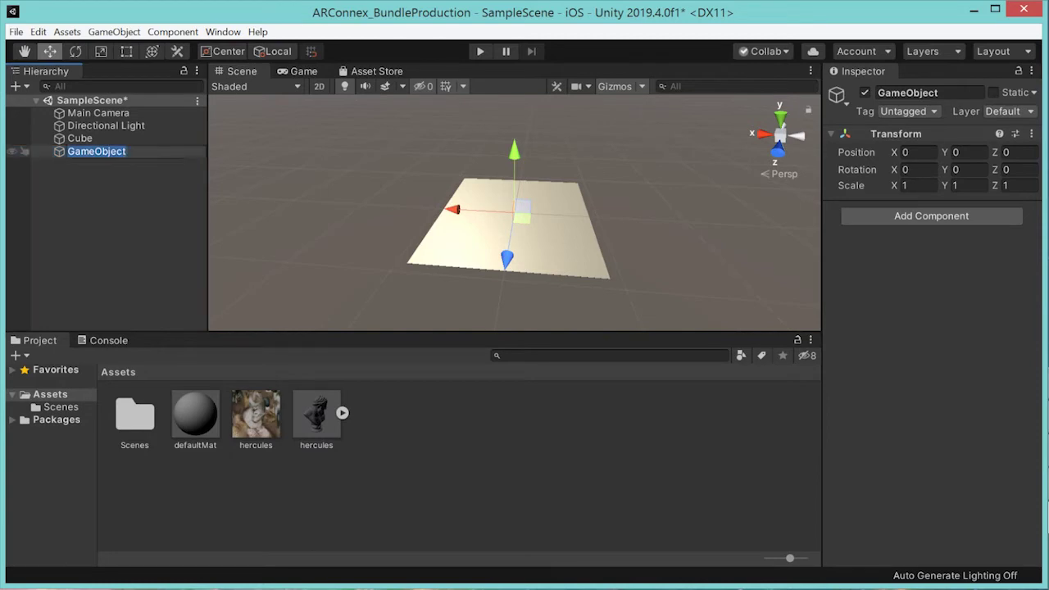
type("hercules-dgfhbdsfgssfg-001")
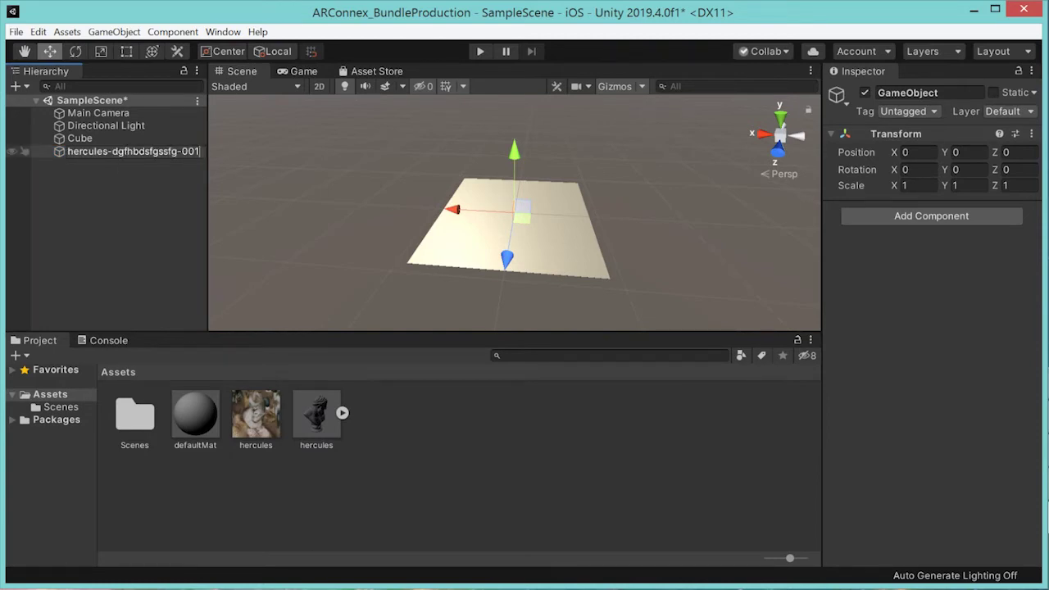
left_click(83, 162)
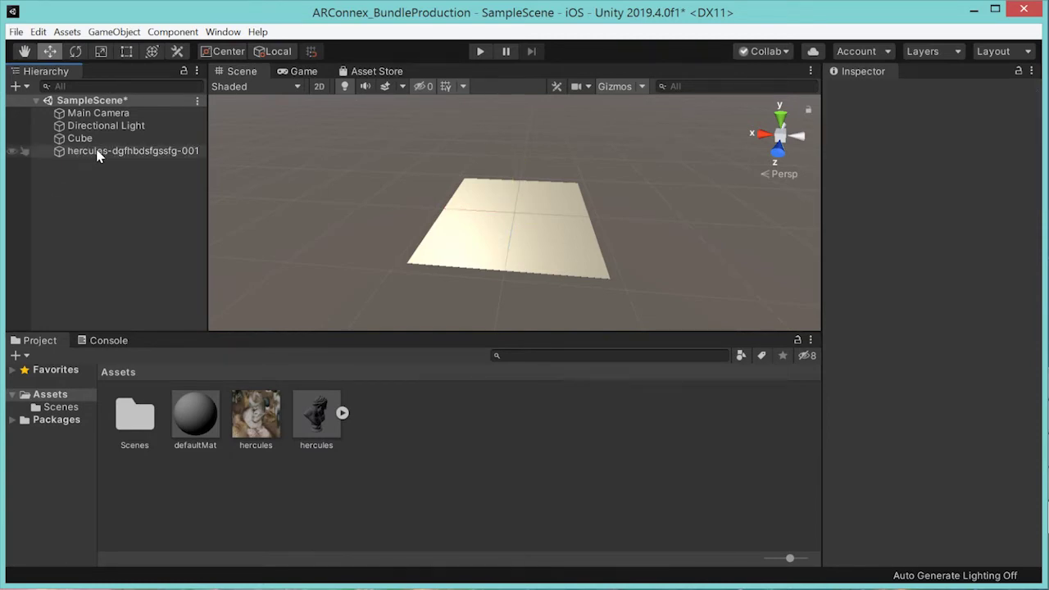
- Add the hercules model from the Assets folder to the scene as a child of hercules-dgfhbdsfgssfg-001
left_click(191, 153)
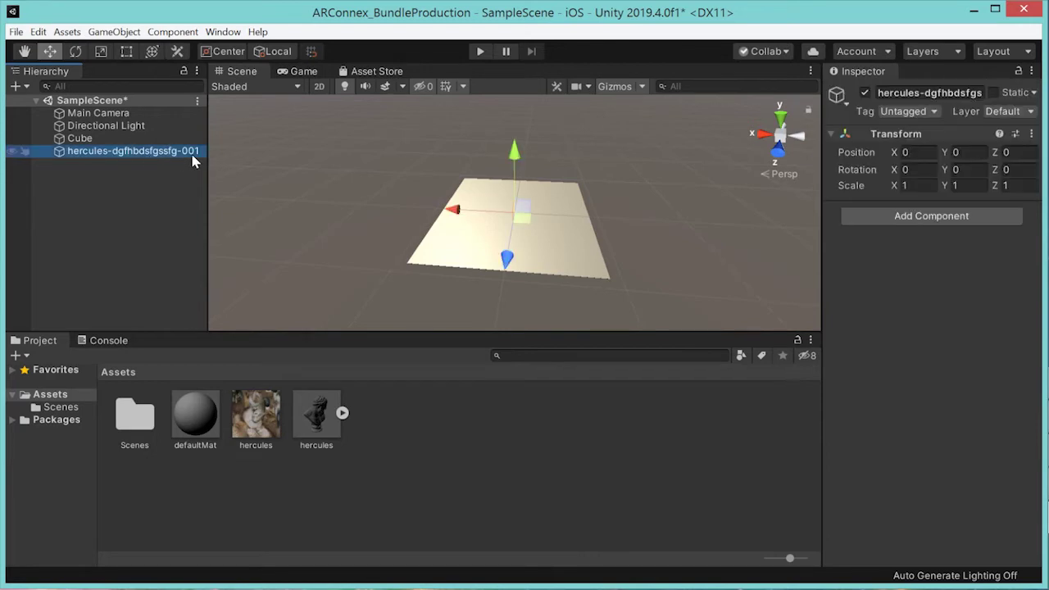
left_click(160, 192)
left_click(130, 153)
left_click(123, 203)
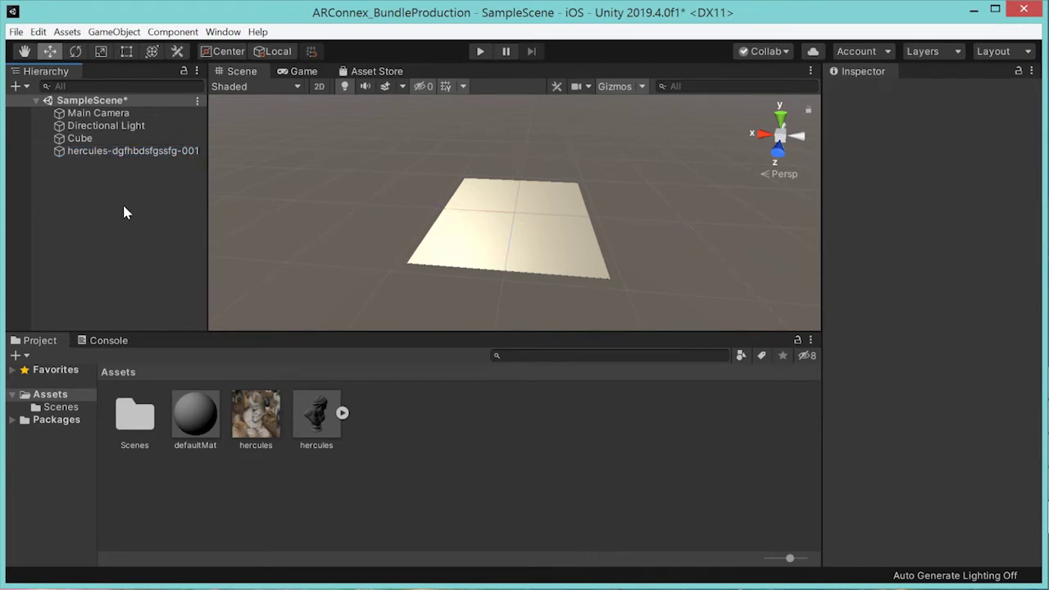
left_click(107, 154)
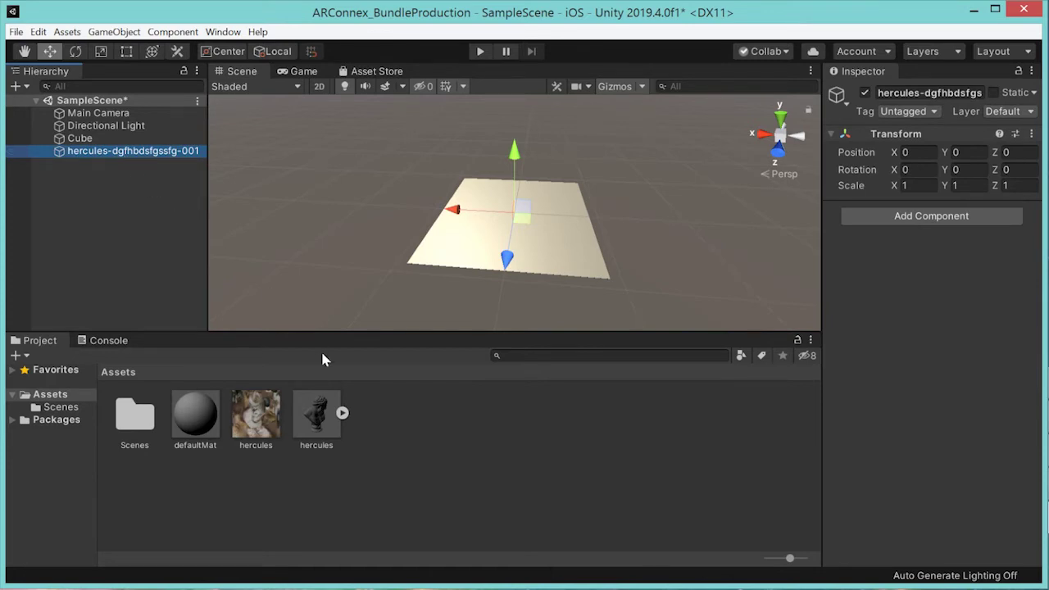
left_click_drag(311, 426, 144, 154)
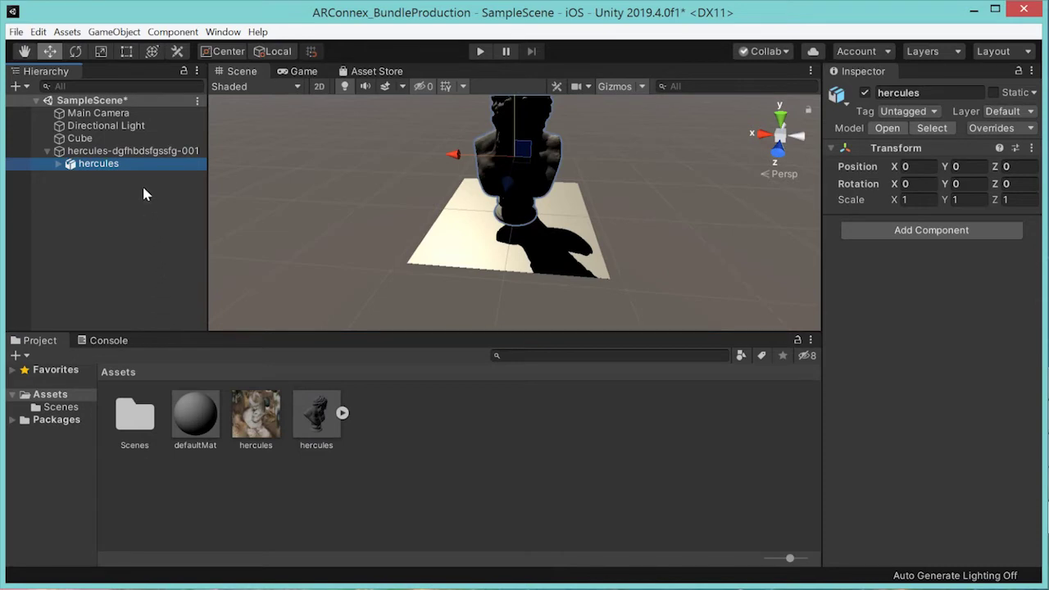
- Show the Game view and bring the Main Camera closer to the bust, to a Z position of about -2.67
key("alt")
left_click(301, 72)
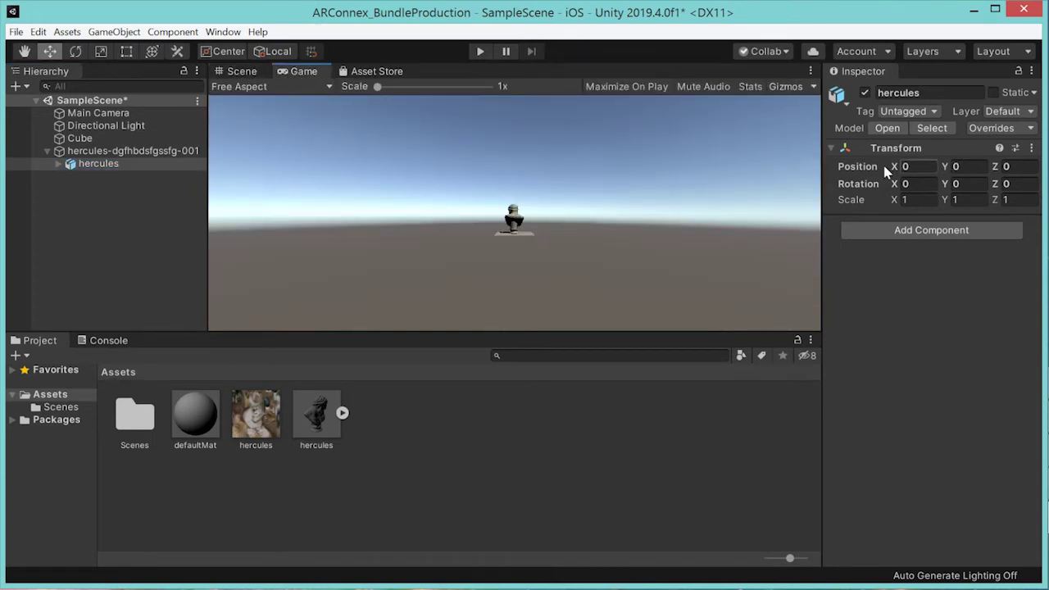
left_click(135, 114)
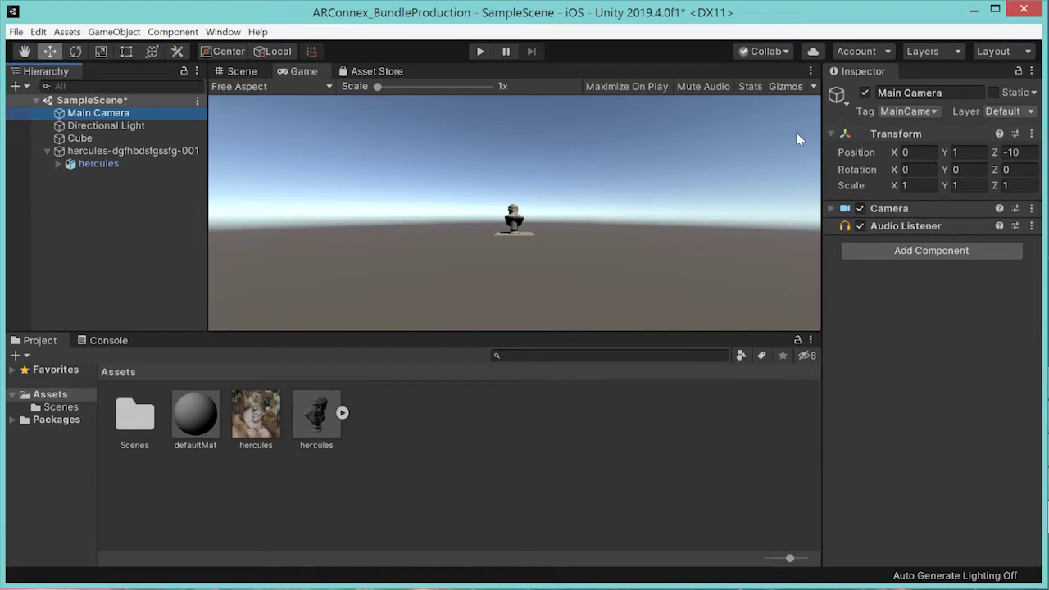
left_click_drag(998, 155, 1035, 156)
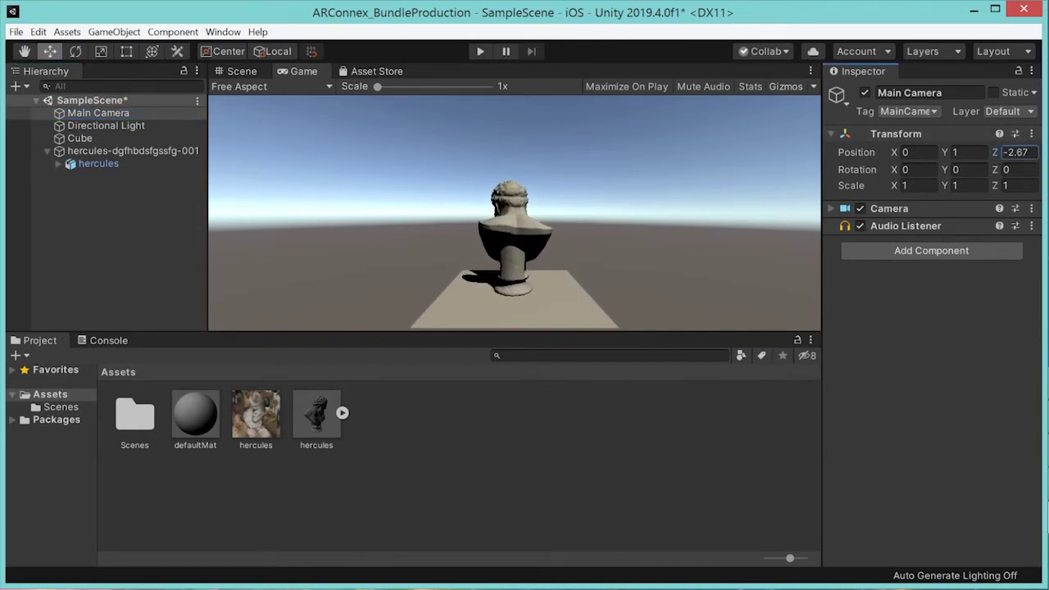
- Rotate the hercules child model about its Y axis to about -175.9 degrees so the face points at the camera
left_click(72, 164)
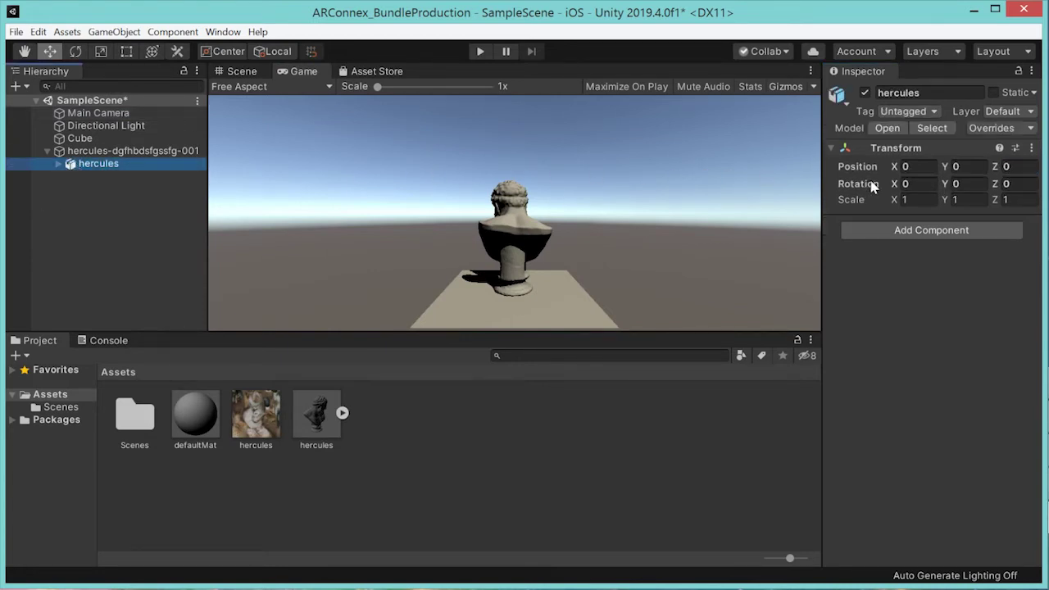
left_click_drag(945, 187, 103, 209)
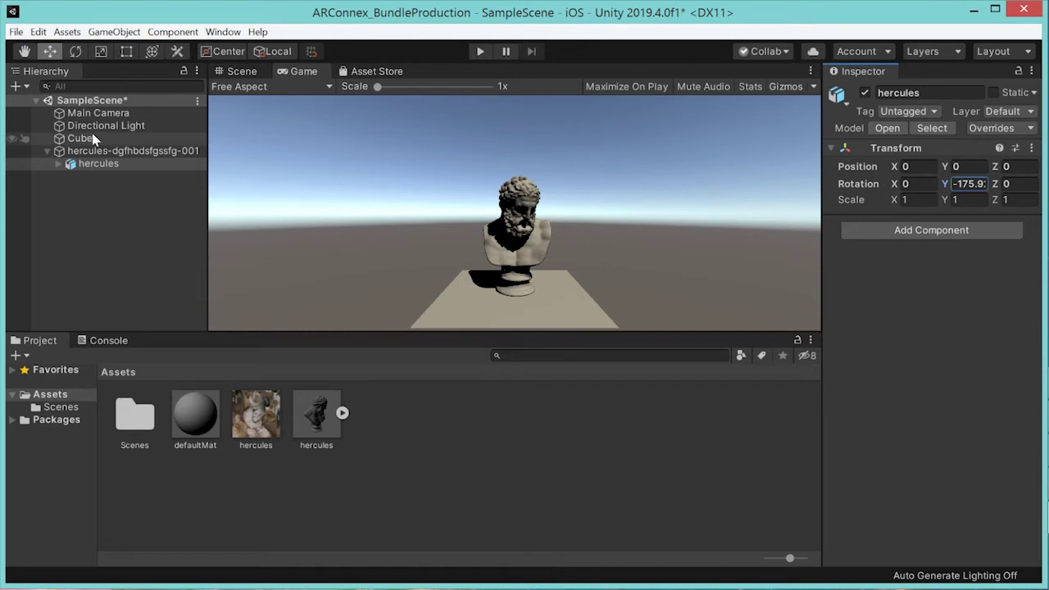
left_click(123, 151)
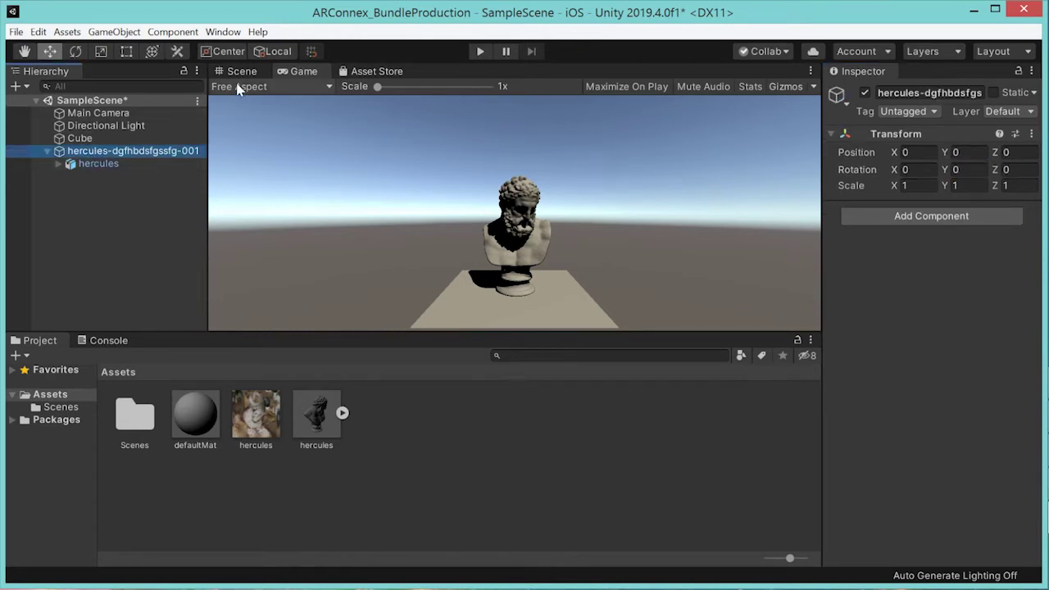
- Examine the rotated hercules bust on its plate from the front in the Scene view
left_click(239, 72)
left_click_drag(459, 211, 1016, 191, "alt")
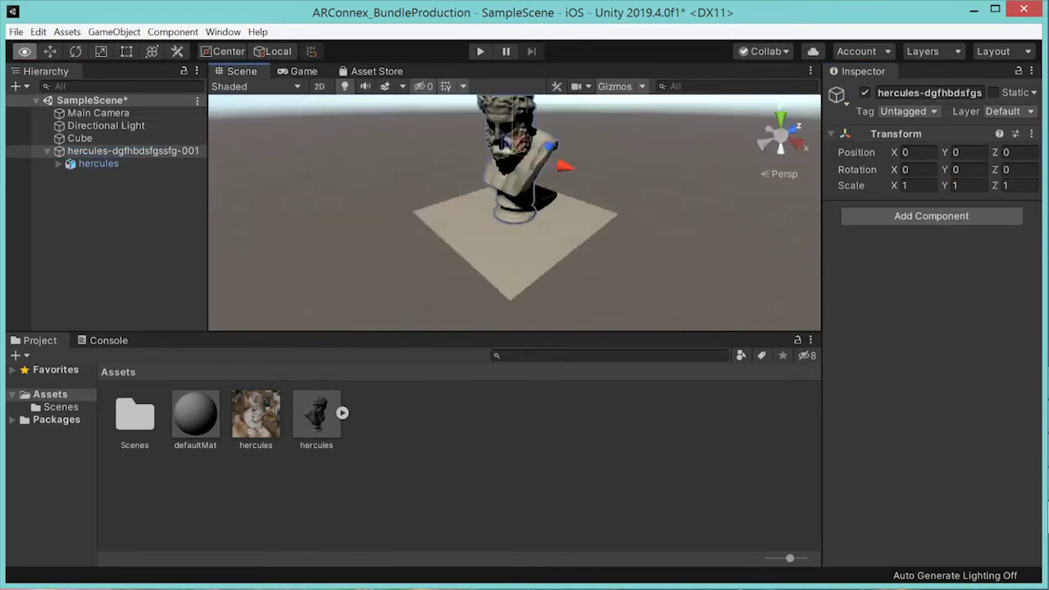
left_click_drag(574, 197, 684, 190, "alt")
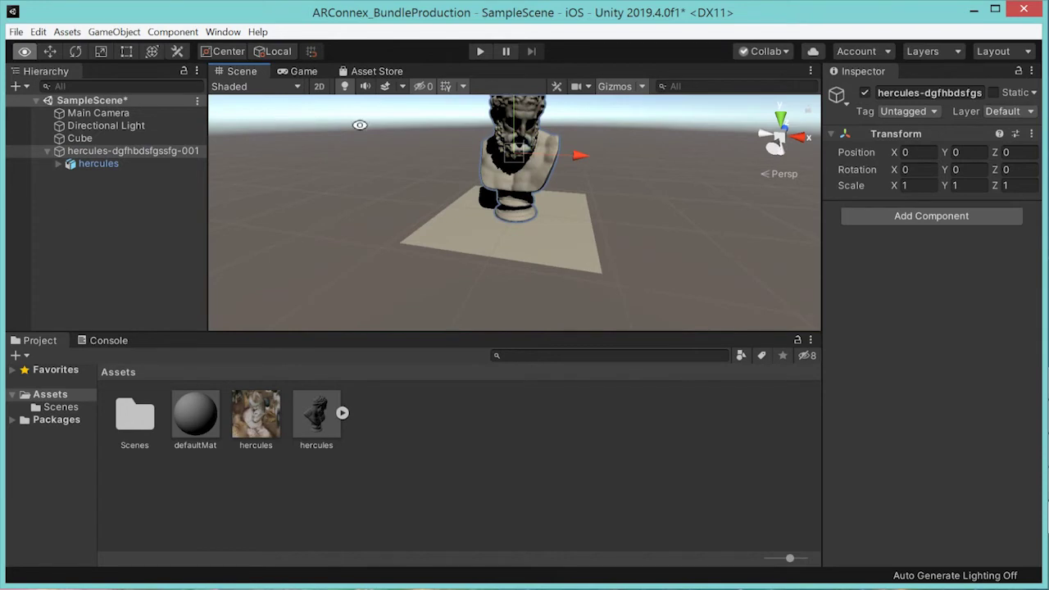
left_click_drag(525, 137, 535, 111, "alt")
left_click_drag(606, 171, 681, 149, "alt")
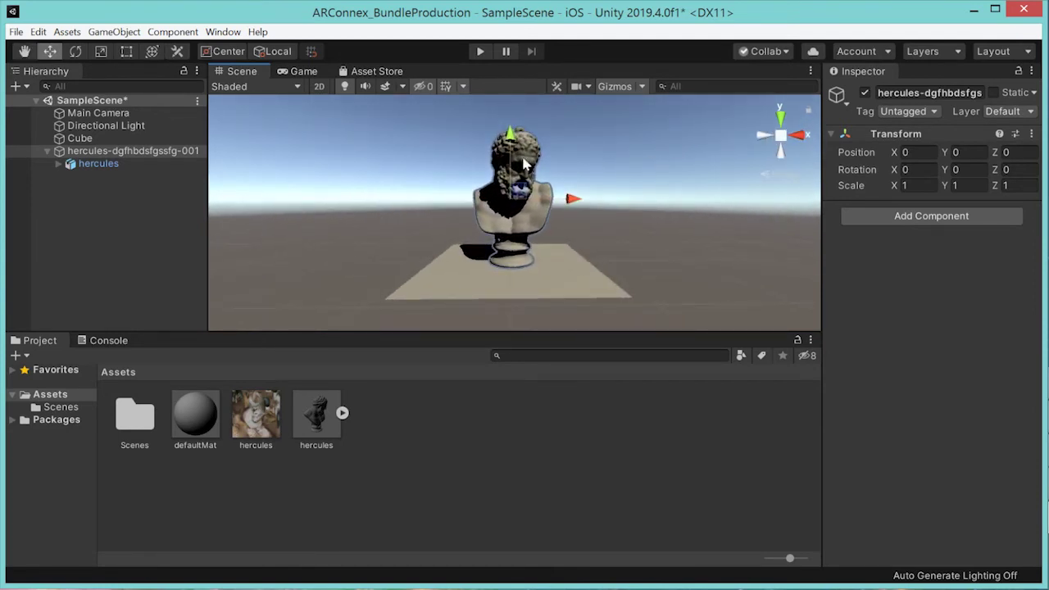
left_click(87, 164)
left_click(54, 151)
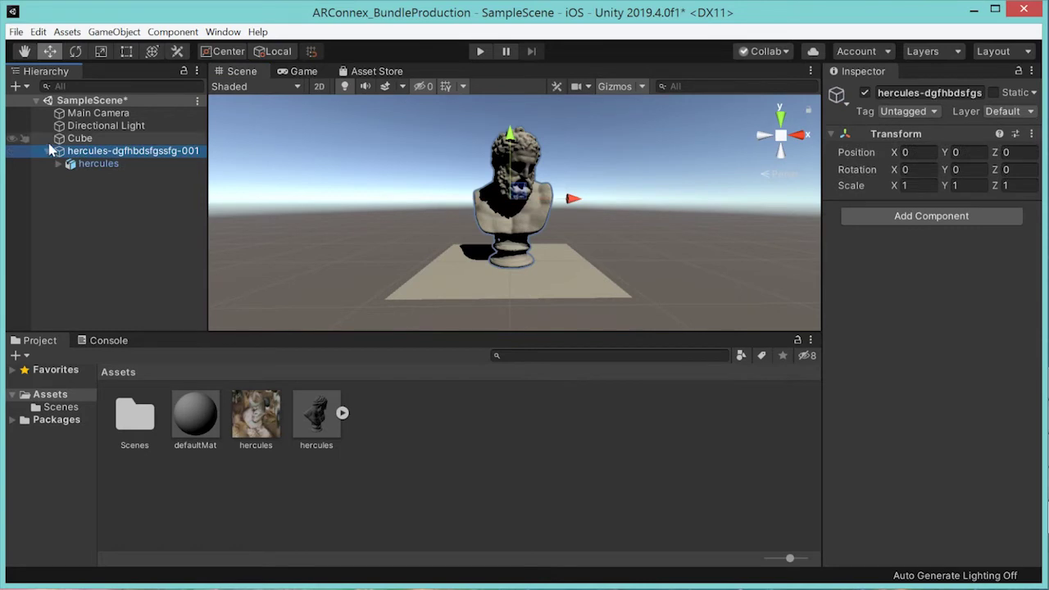
- Deactivate the Cube reference plate and the scene's original Directional Light
left_click(59, 138)
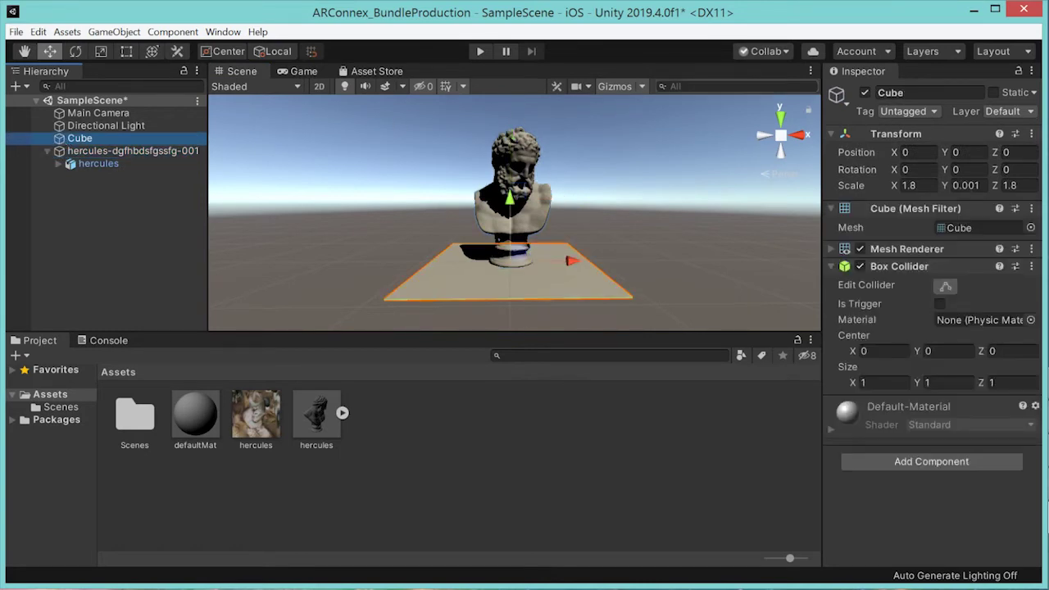
left_click(865, 92)
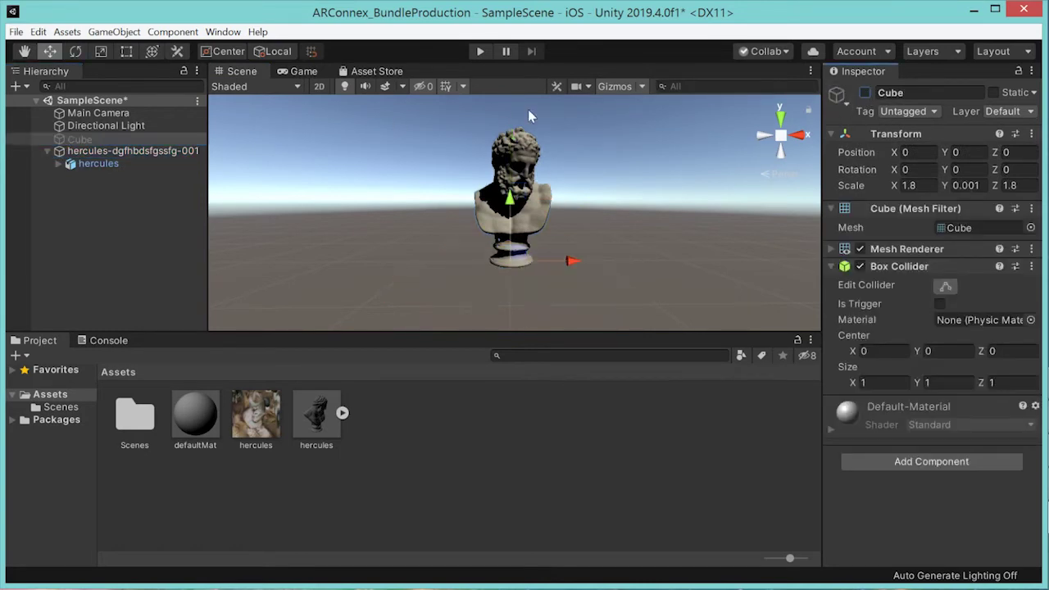
left_click(76, 127)
left_click(864, 92)
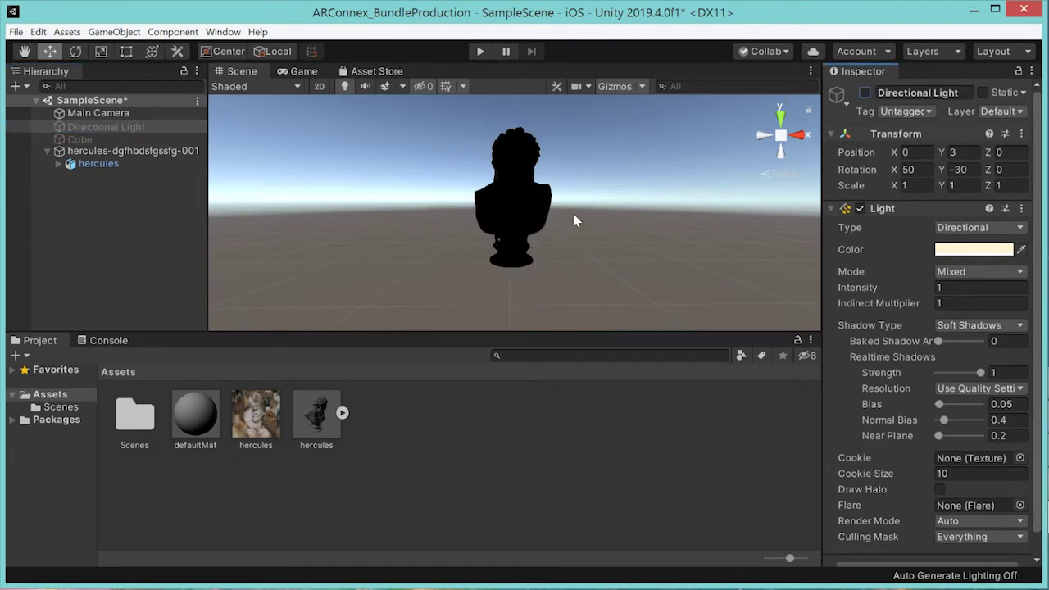
- Add a new directional light as a child of hercules-dgfhbdsfgssfg-001
left_click(138, 152)
right_click(138, 151)
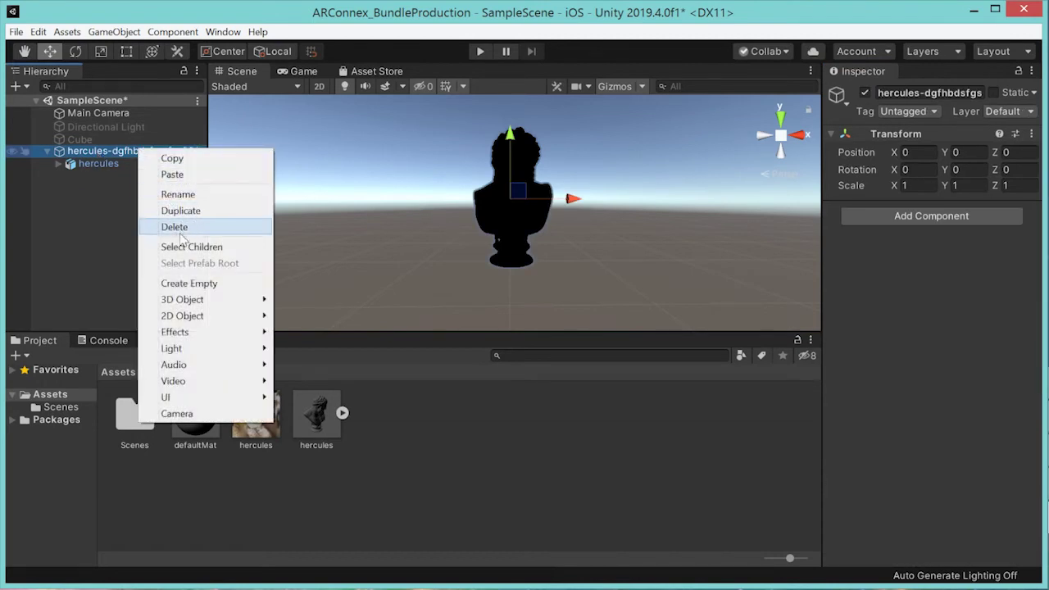
mouse_move(171, 350)
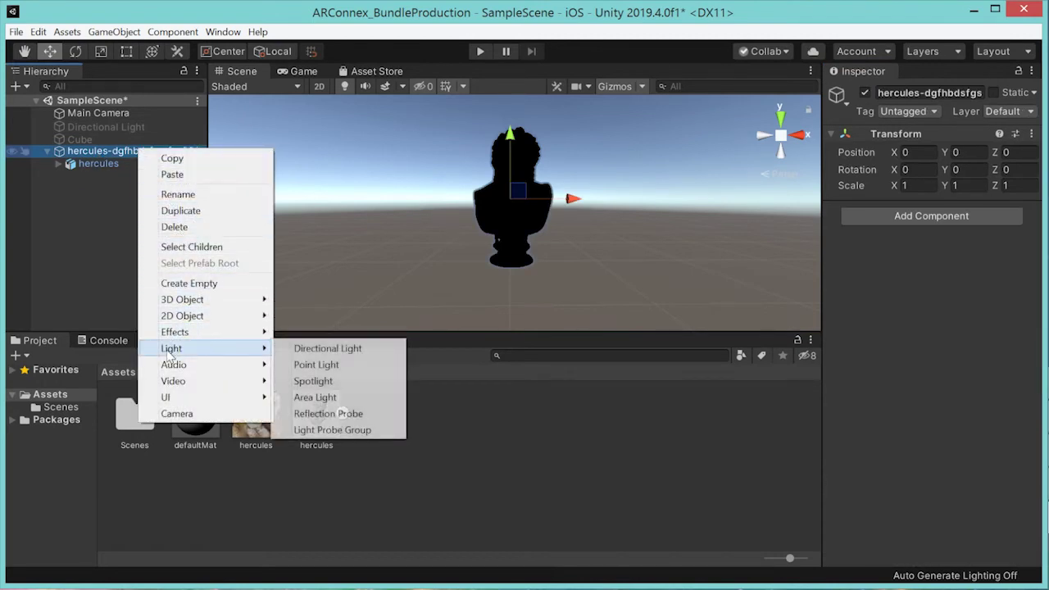
left_click(321, 348)
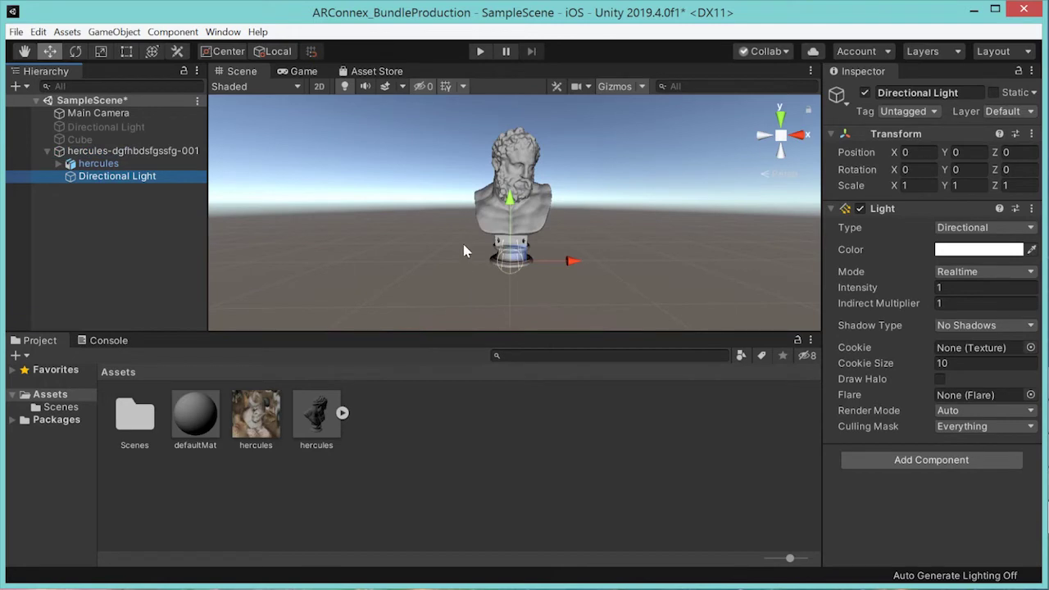
- Rotate the new directional light to about X 28.6, Y 40.8, Z 22.5 so it lights the bust obliquely
left_click(75, 51)
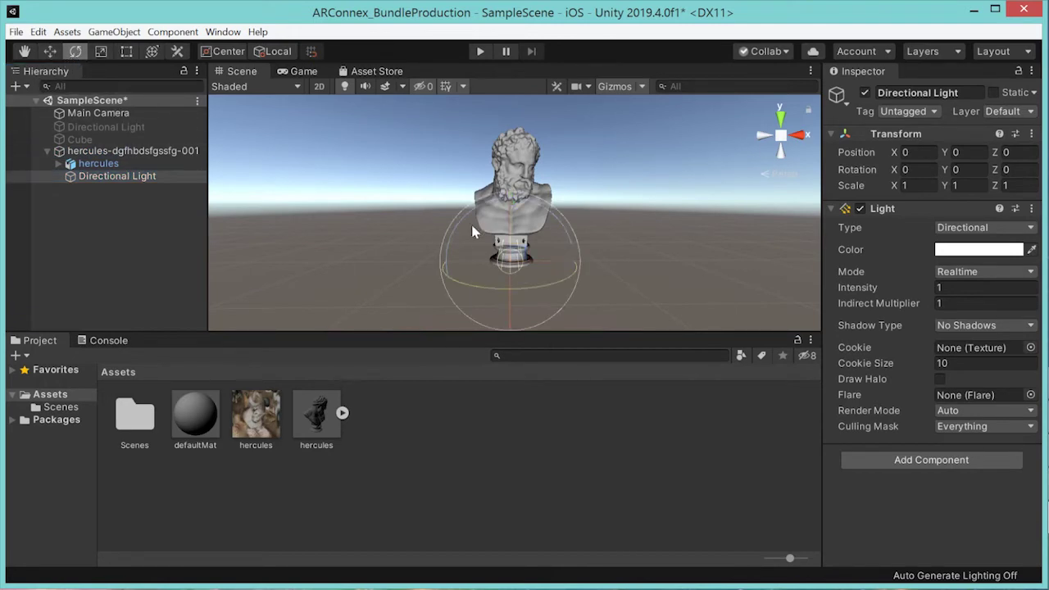
left_click_drag(507, 229, 510, 266)
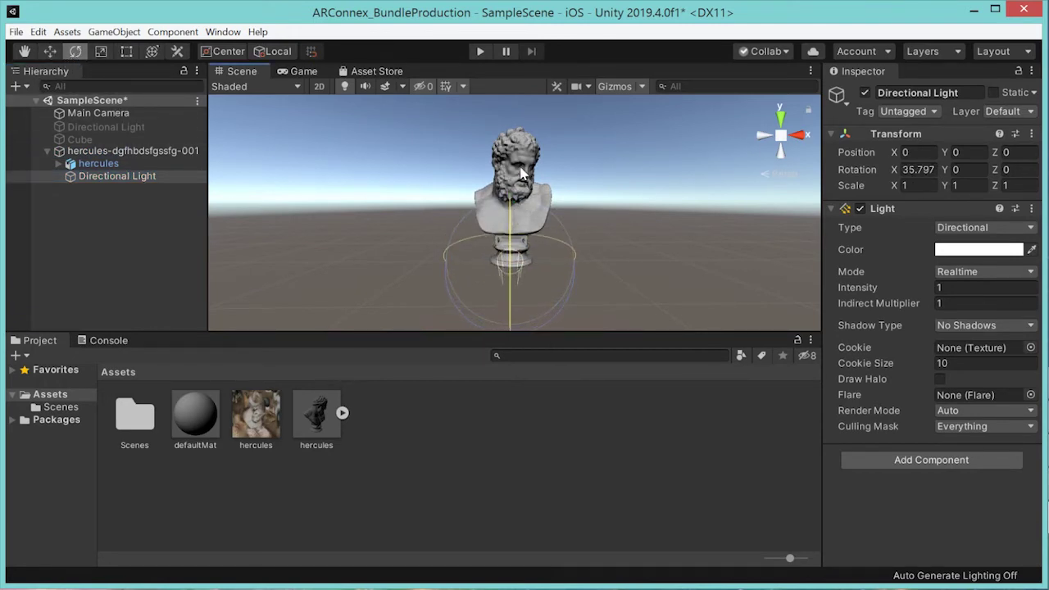
left_click_drag(543, 232, 470, 239)
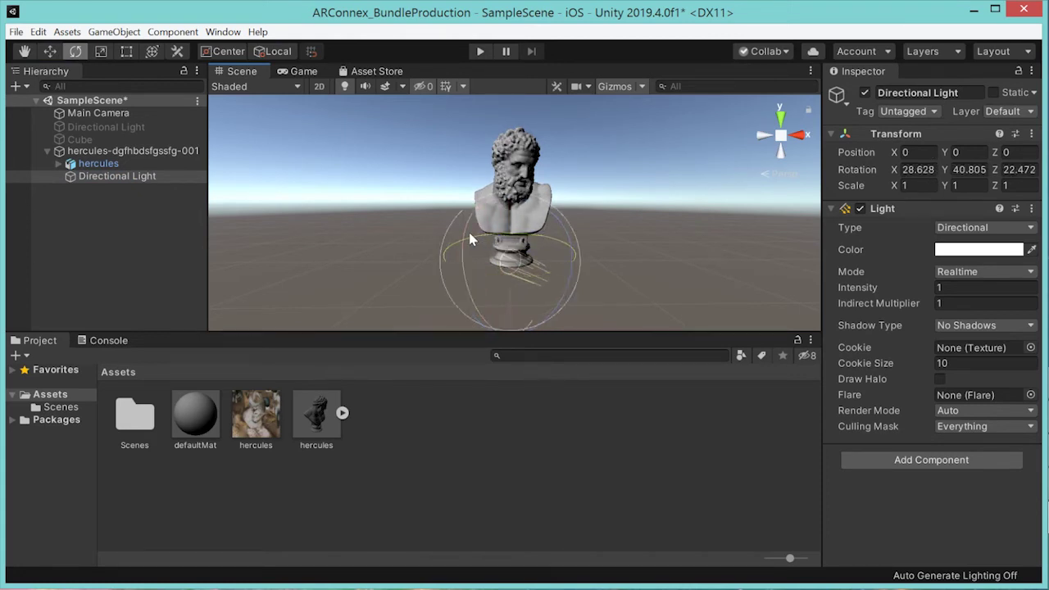
- Set the new directional light's shadow type to Soft Shadows
left_click(980, 329)
left_click(978, 376)
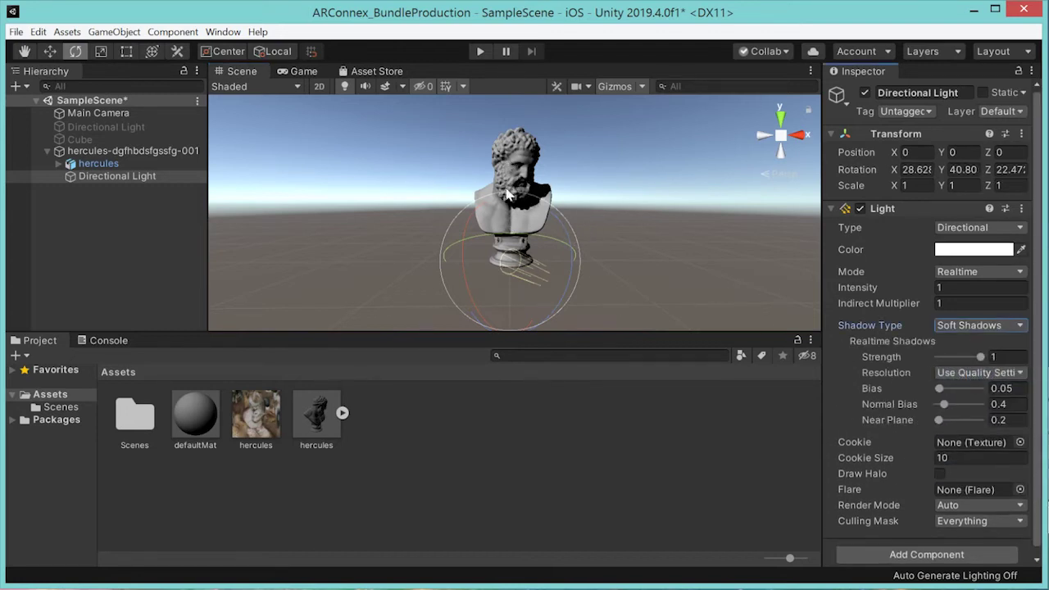
left_click(452, 396)
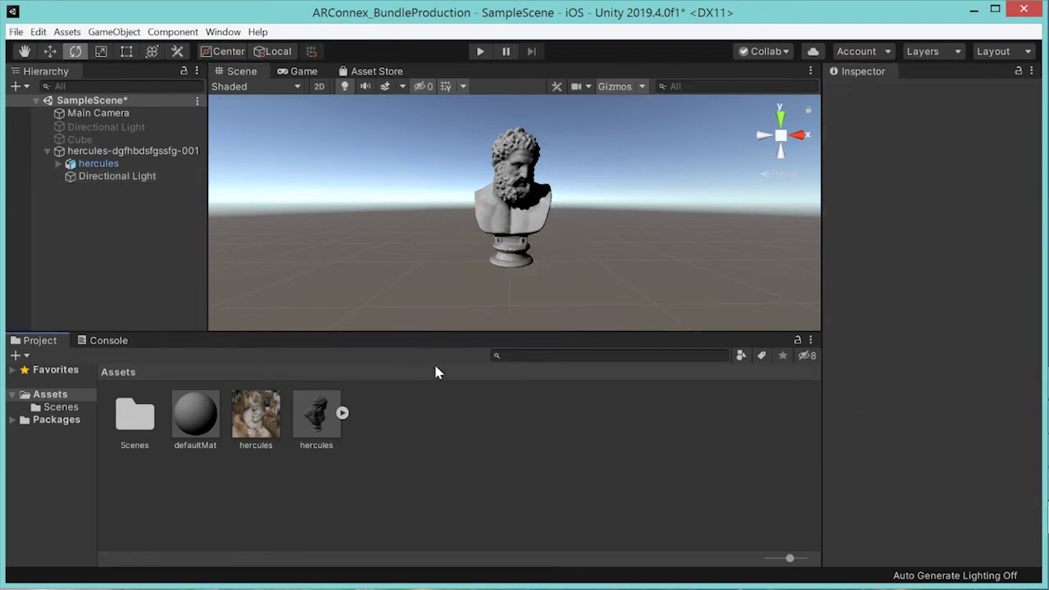
- Add a point light as a child of the hercules-dgfhbdsfgssfg-001 object
left_click(121, 152)
right_click(121, 153)
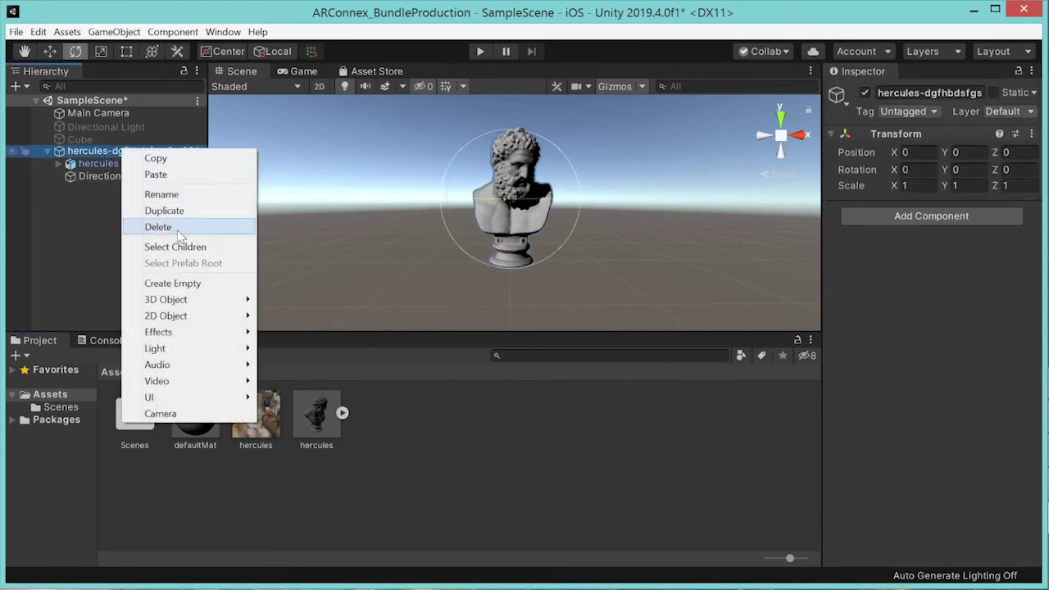
mouse_move(157, 348)
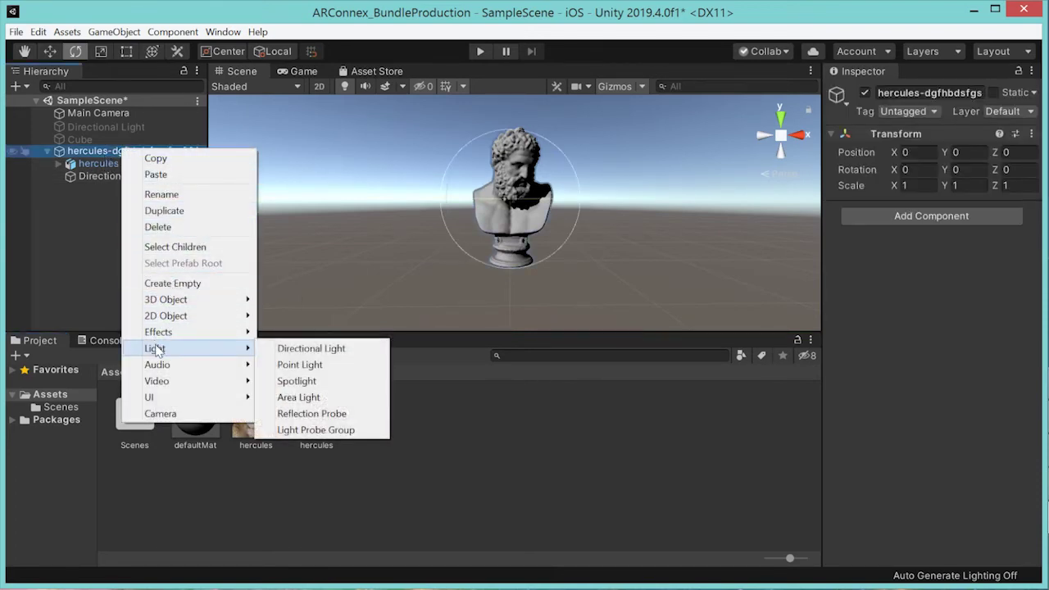
left_click(300, 365)
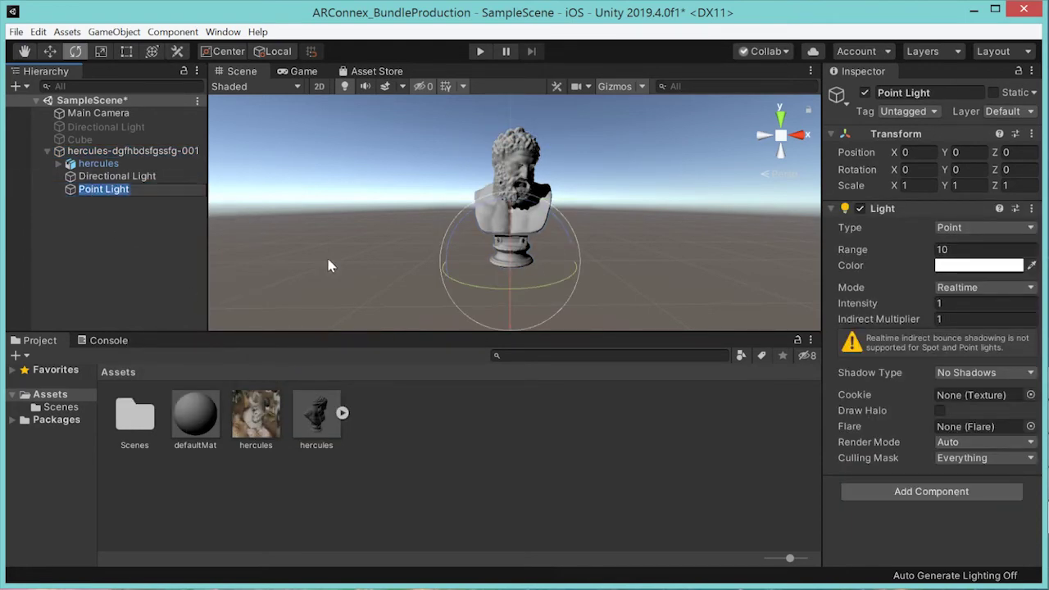
- Set the point light's color to a bright red with about R 246 and G 33
left_click(967, 265)
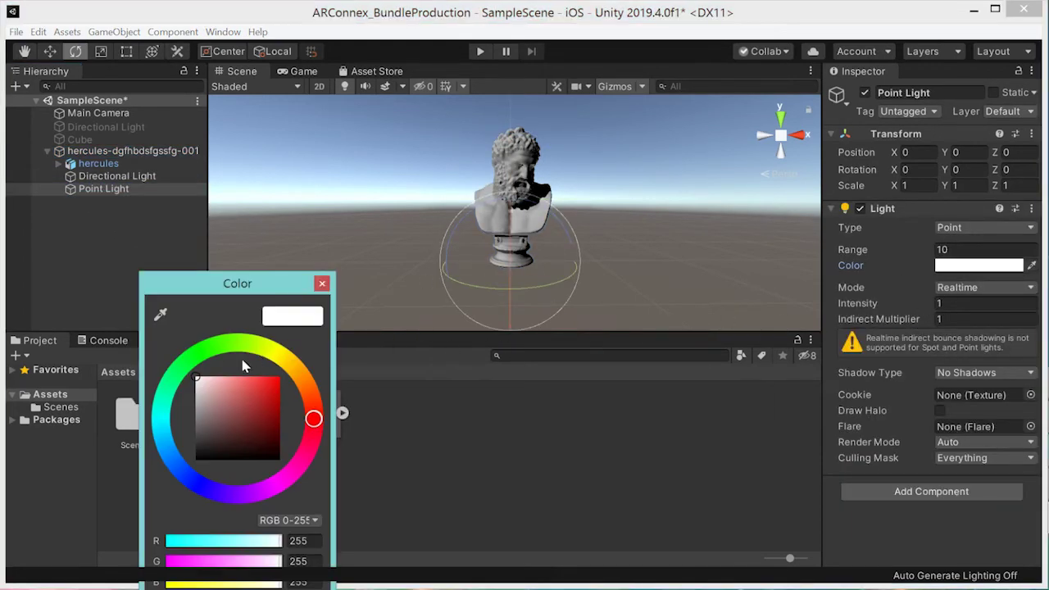
left_click_drag(262, 390, 268, 381)
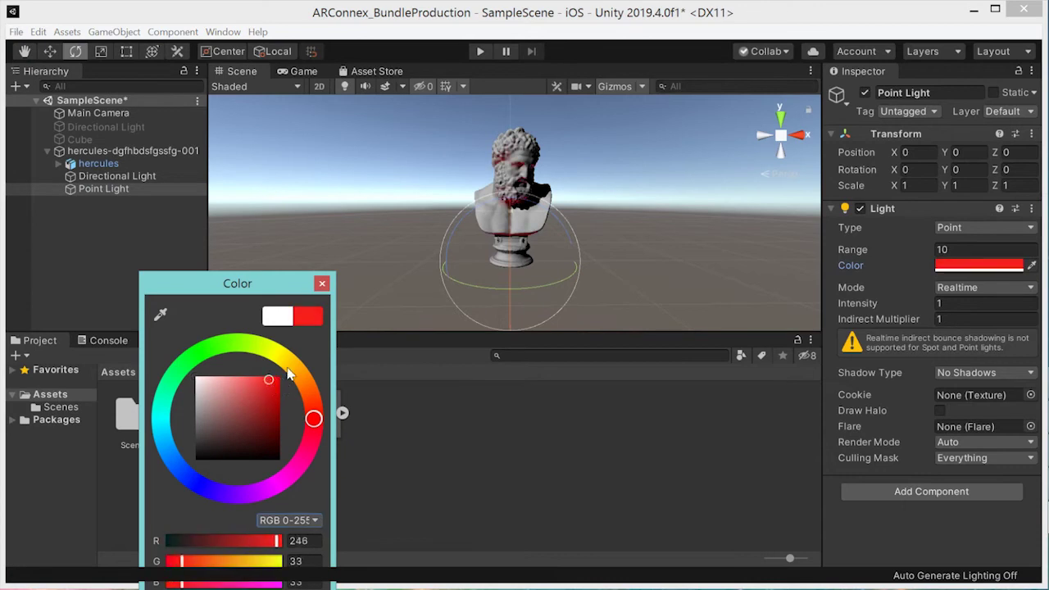
left_click(320, 284)
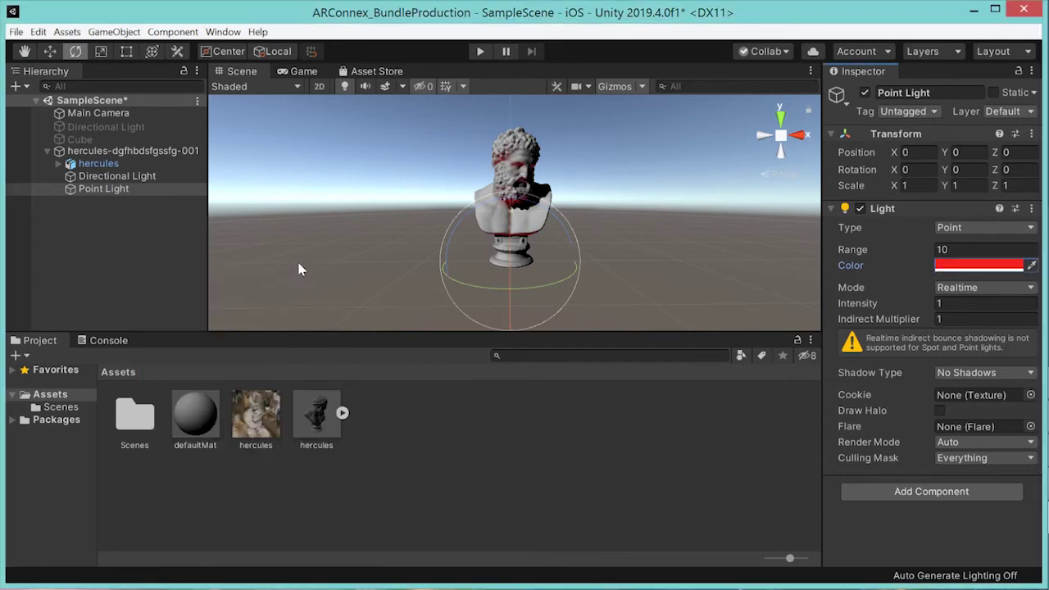
- Move the point light up and to the side of the bust's head, to about X 0.992, Y 1.125
left_click(51, 51)
left_click_drag(514, 205, 496, 97)
left_click_drag(579, 165, 659, 164)
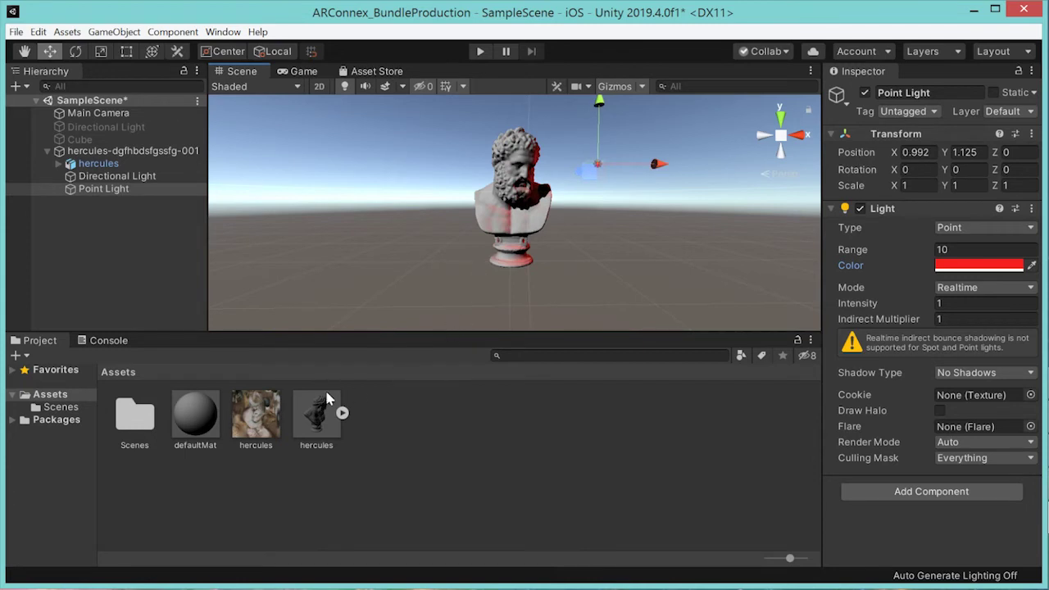
- Select the default mesh inside the hercules model and expand its defaultMat material settings
left_click(58, 163)
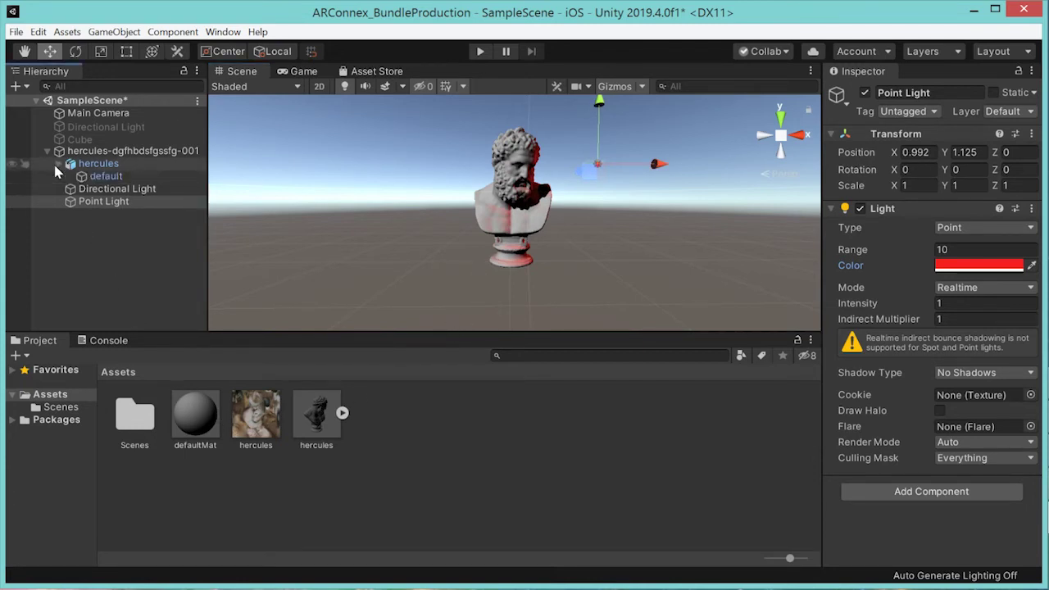
left_click(106, 177)
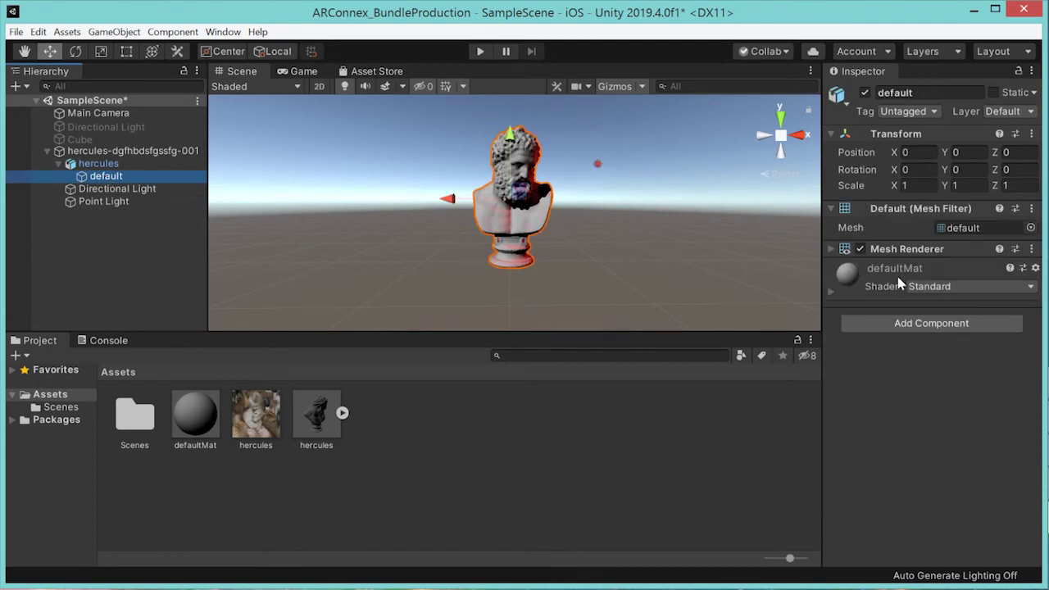
left_click(831, 292)
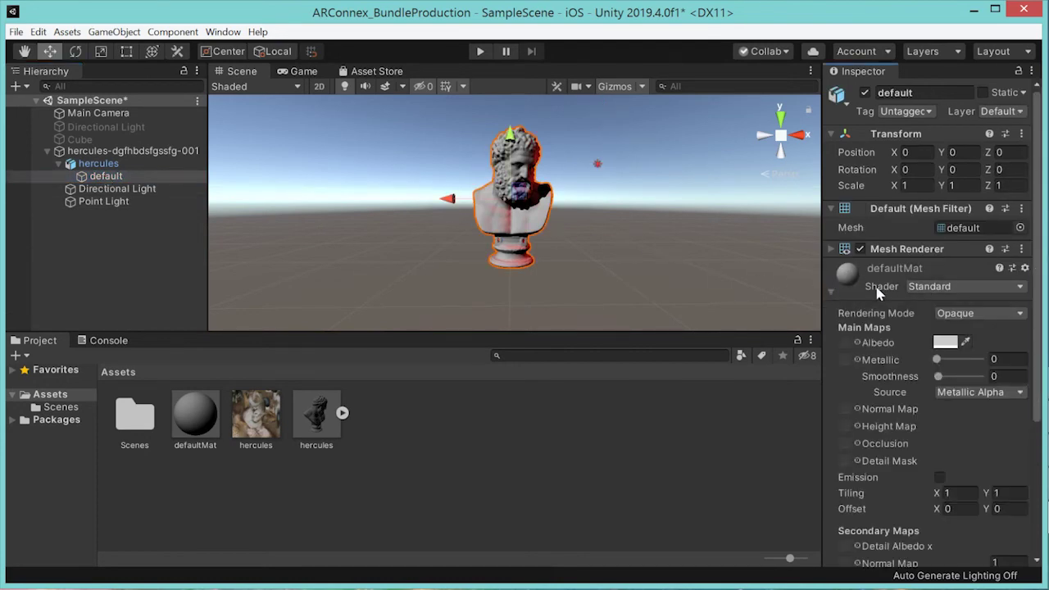
- Tint the albedo color of defaultMat a light beige
left_click(944, 342)
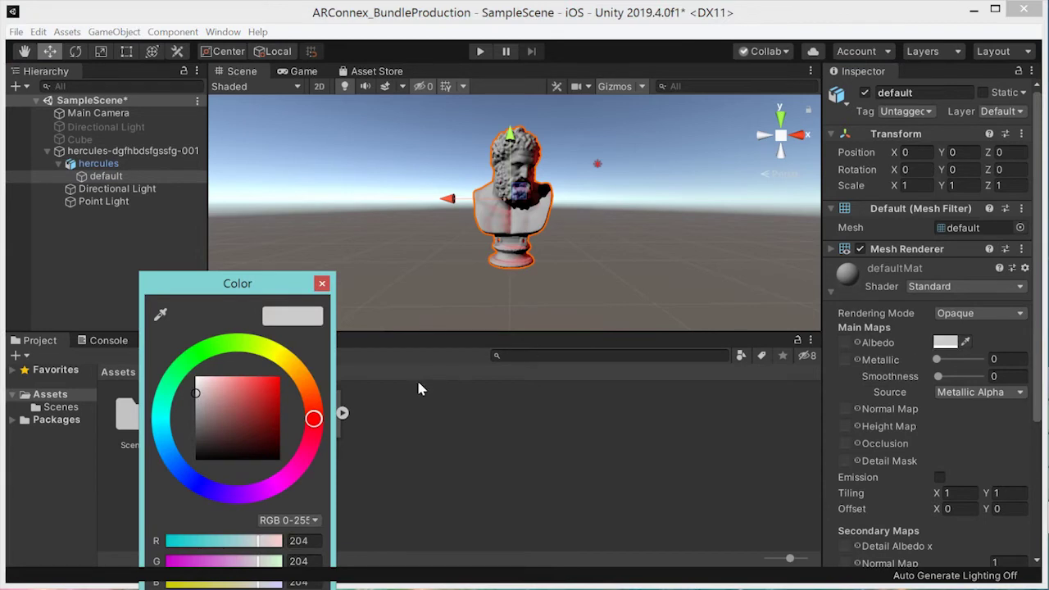
left_click(304, 376)
mouse_move(274, 410)
left_mouse_down()
mouse_move(264, 439)
mouse_move(215, 376)
mouse_move(199, 445)
mouse_move(212, 390)
left_mouse_up()
left_click(323, 284)
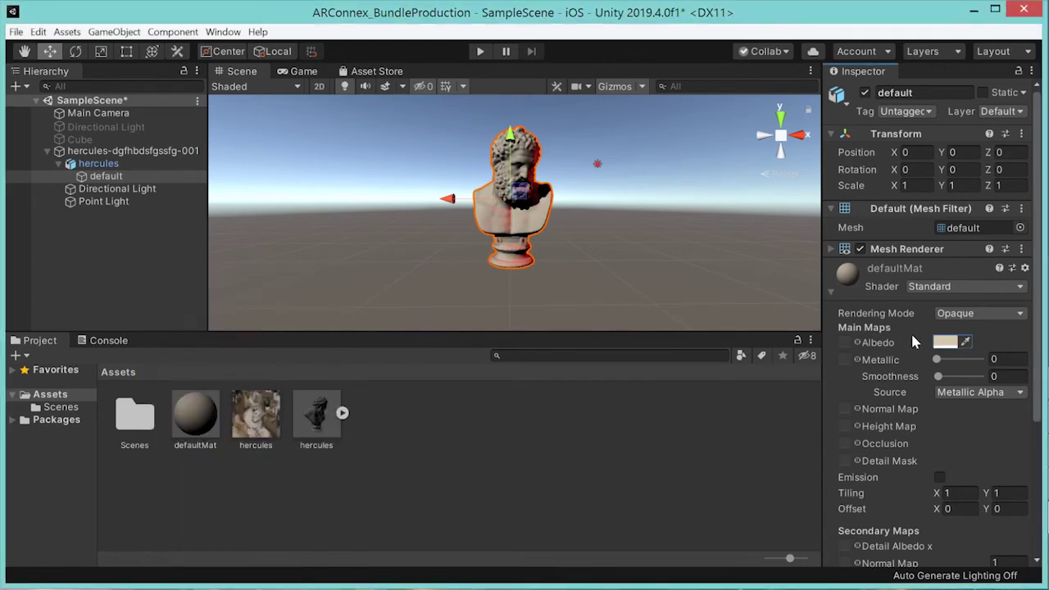
- Set the albedo color of defaultMat to pure white
left_click(945, 343)
left_click_drag(212, 390, 146, 332)
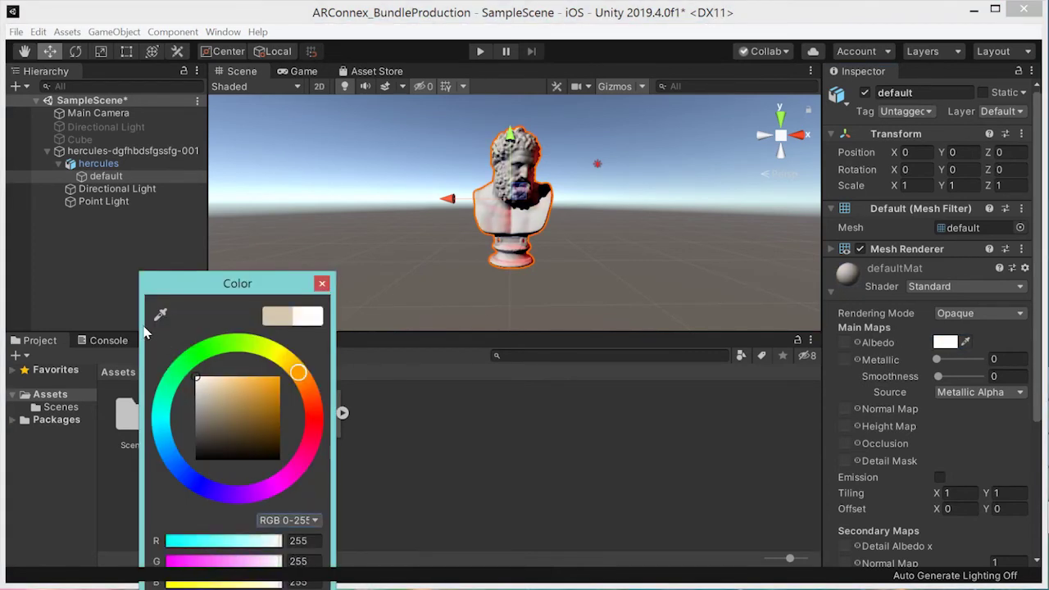
left_click(321, 283)
- Assign the hercules texture as defaultMat's albedo map, and enable Emission with the same texture as its color map
left_click_drag(246, 416, 847, 344)
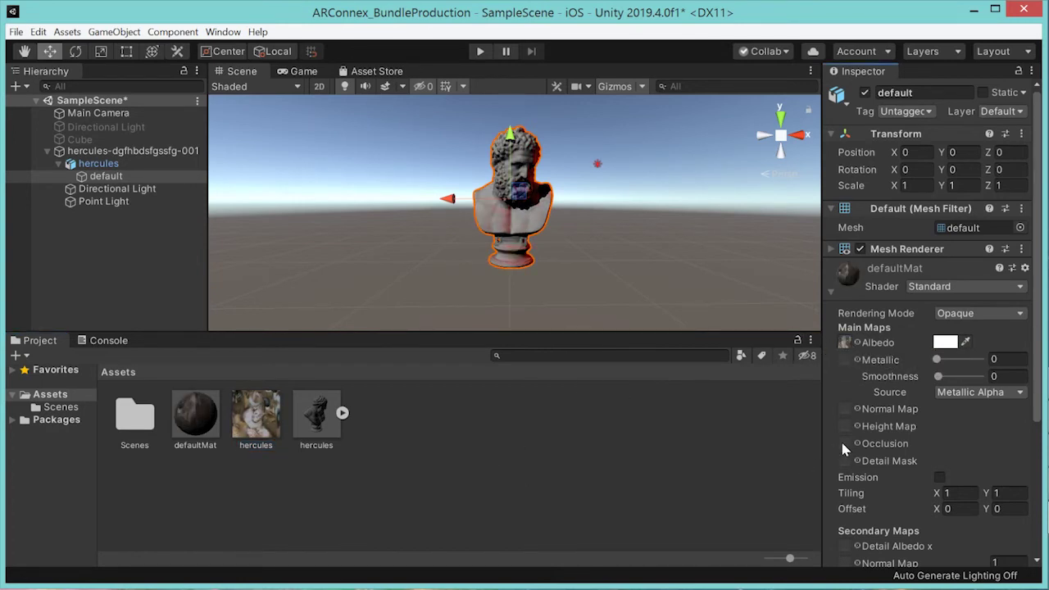
left_click(939, 477)
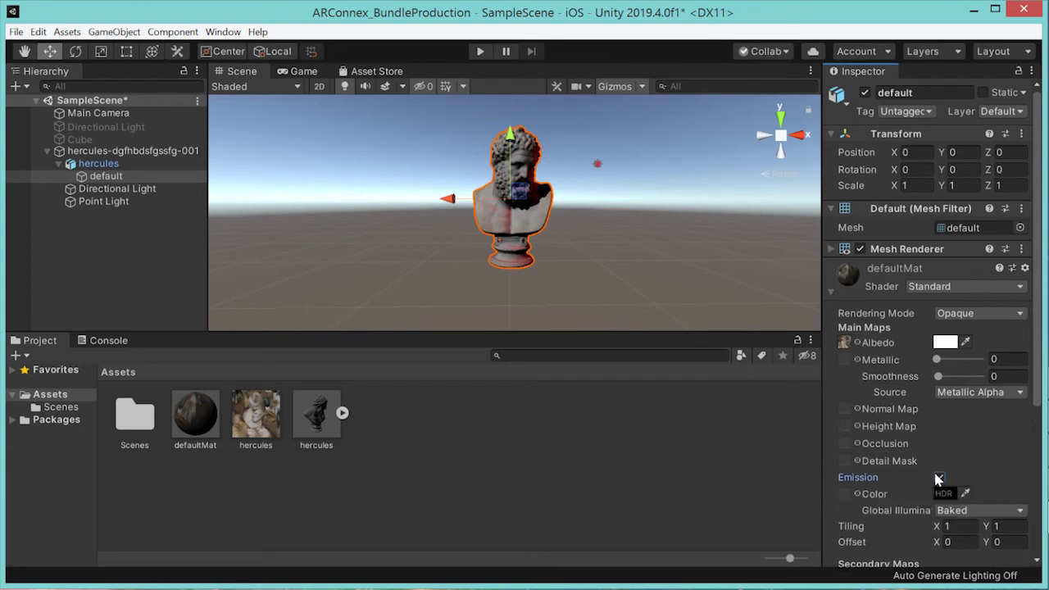
left_click_drag(254, 420, 848, 502)
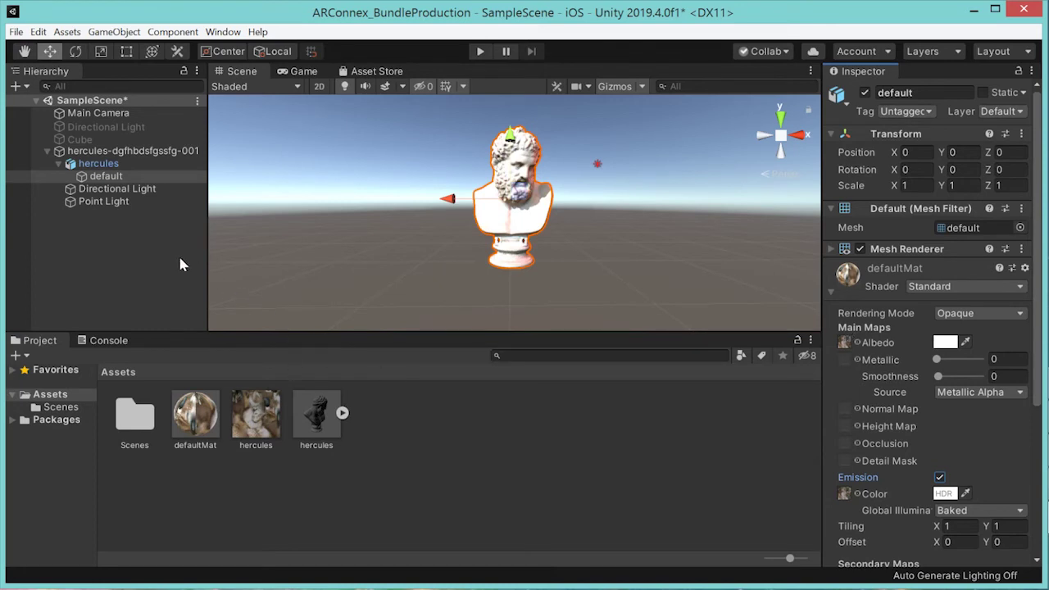
- Lower the intensity of the directional light under hercules-dgfhbdsfgssfg-001 to 0.31
left_click(141, 191)
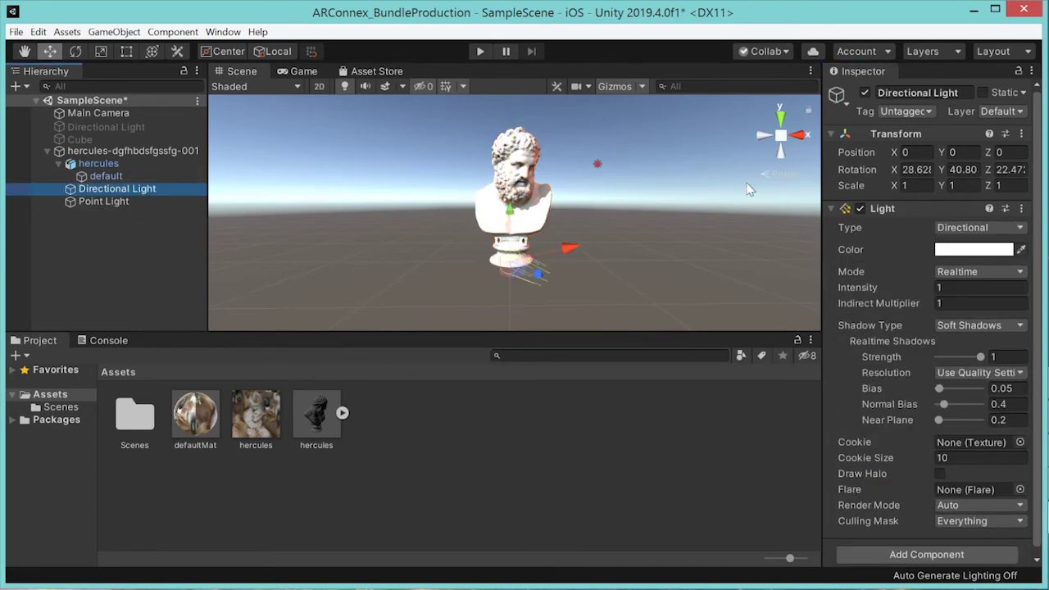
left_click(870, 289)
left_click_drag(870, 288, 844, 291)
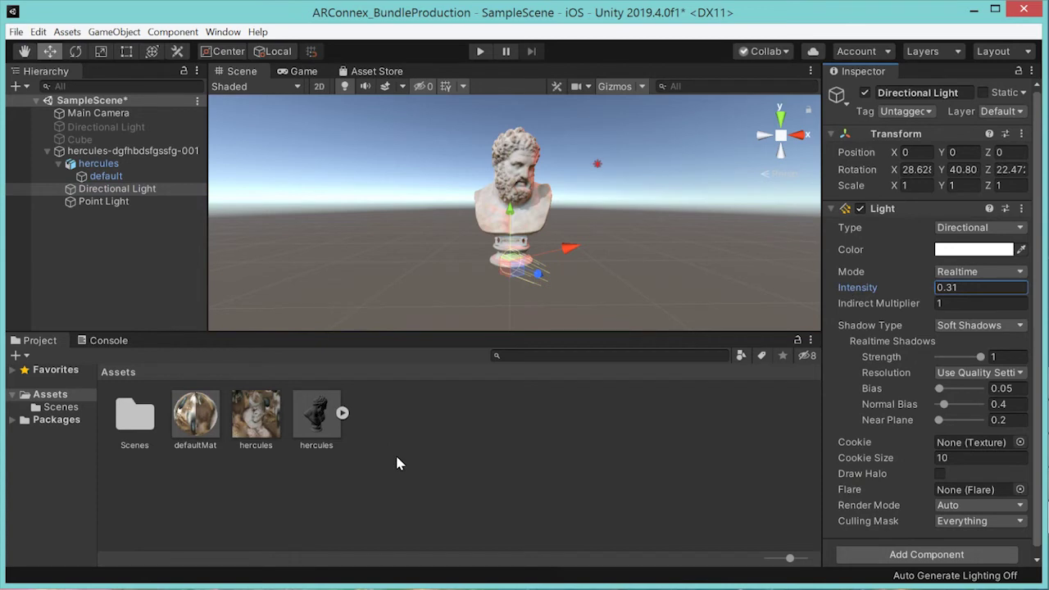
left_click(146, 278)
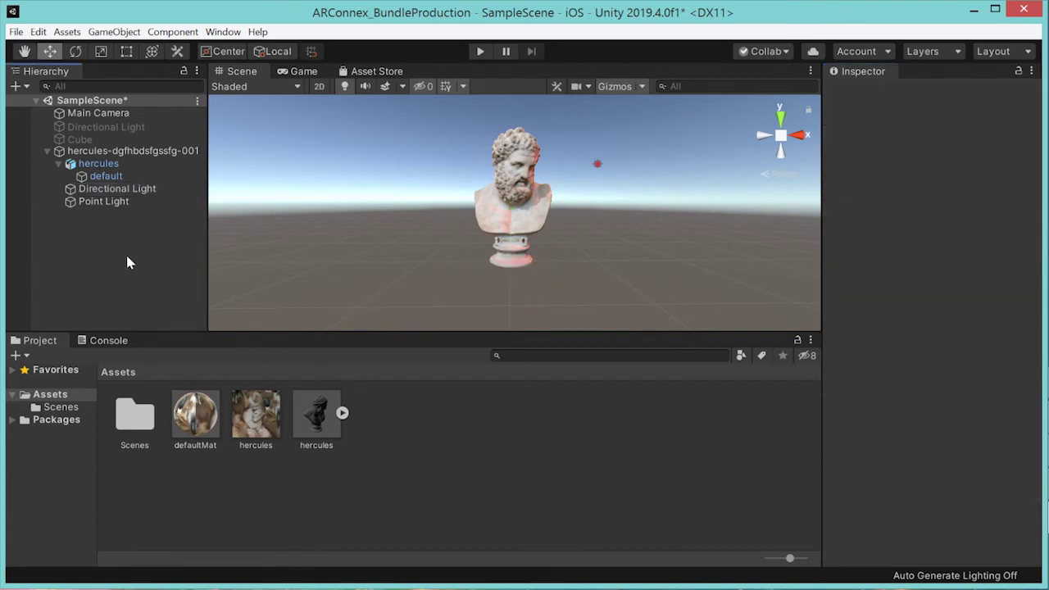
- Save the hercules-dgfhbdsfgssfg-001 object as a prefab in the Assets folder and show the assets as a list
left_click(70, 154)
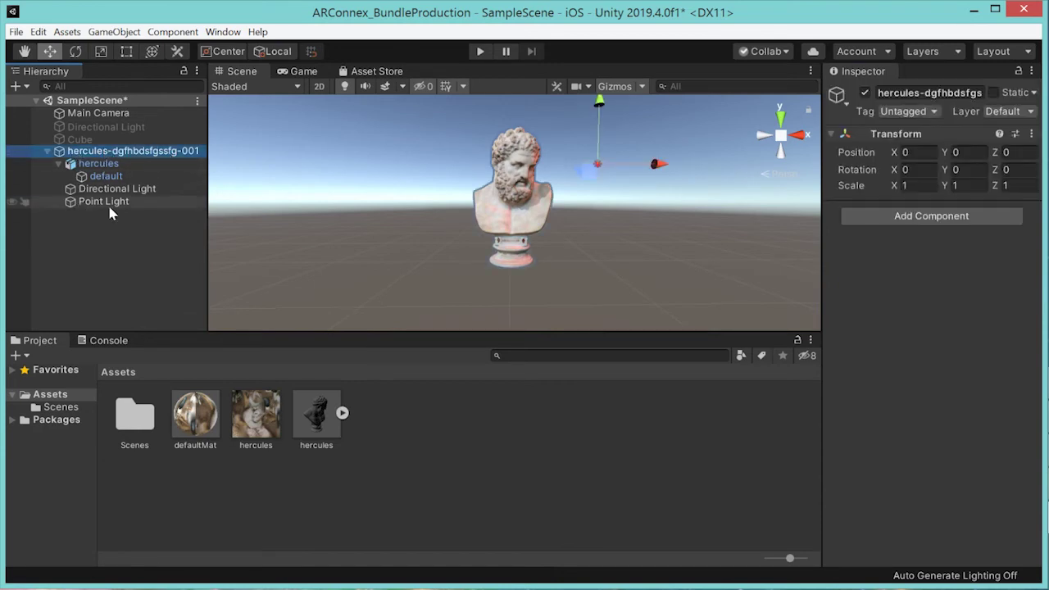
left_click_drag(117, 150, 464, 416)
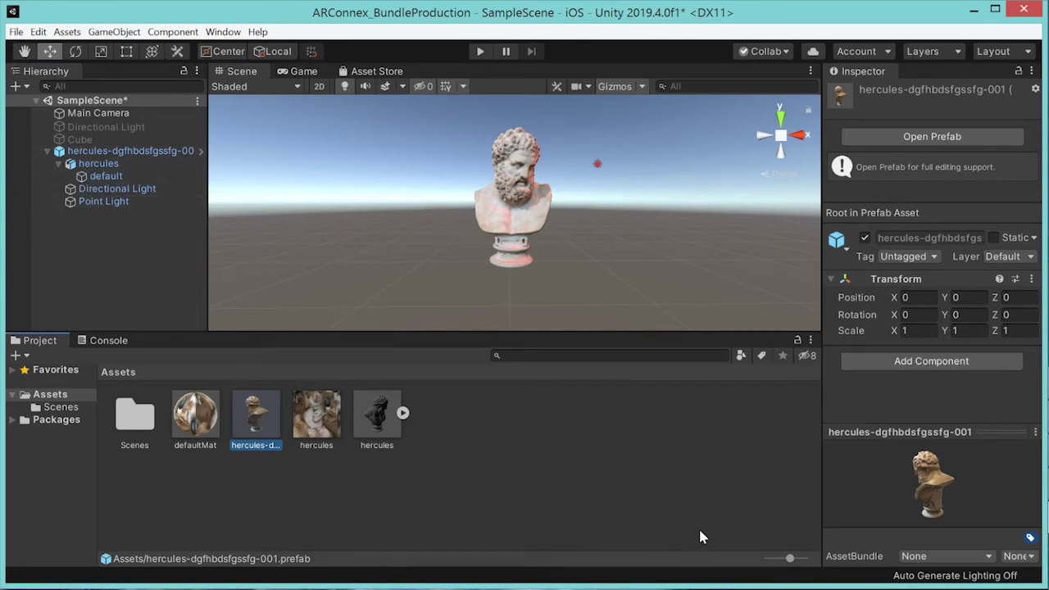
left_click_drag(792, 560, 768, 558)
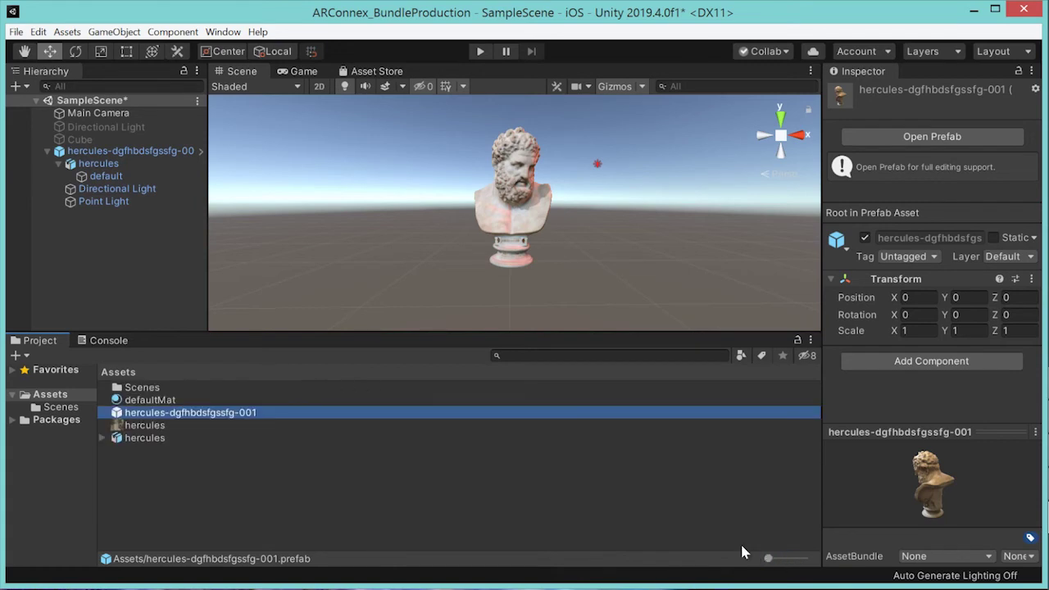
- Assign the prefab to a new AssetBundle with the prefab's exact name, hercules-dgfhbdsfgssfg-001
left_click(377, 470)
left_click(186, 416)
key("F2")
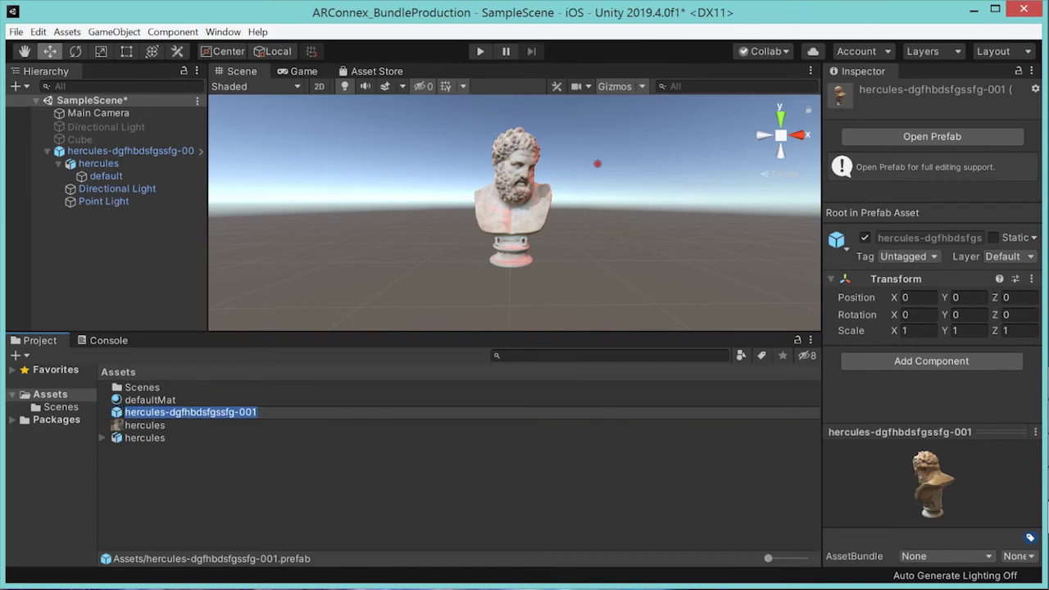
key("Return")
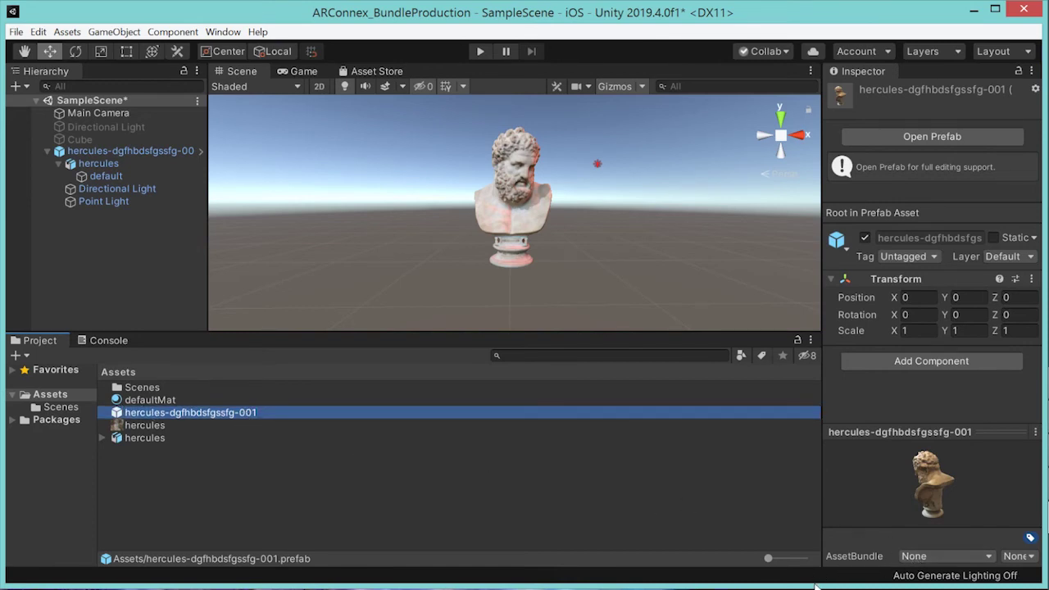
left_click_drag(815, 583, 812, 529)
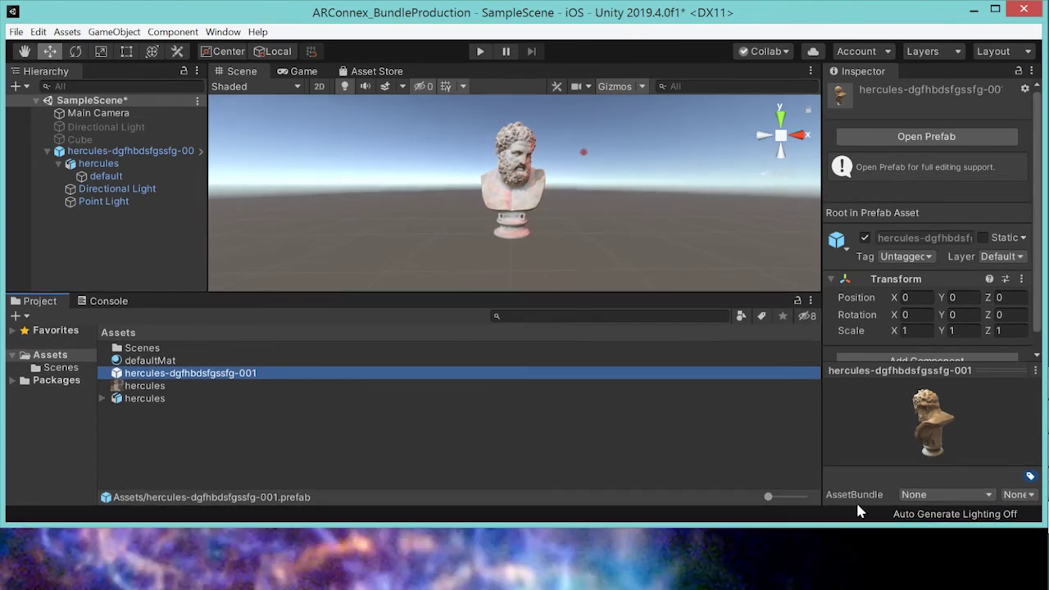
left_click(928, 496)
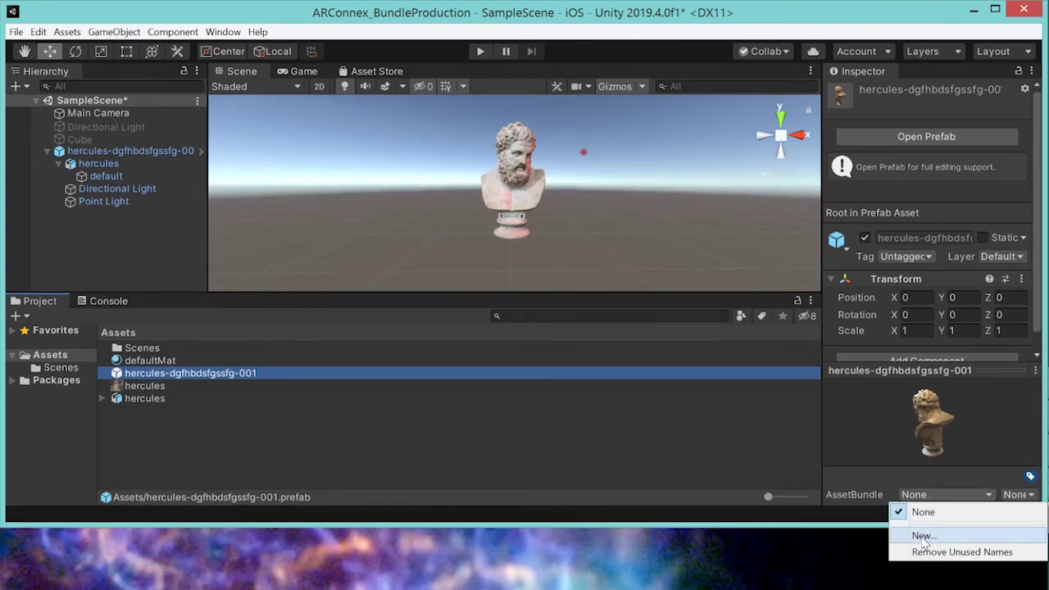
left_click(922, 536)
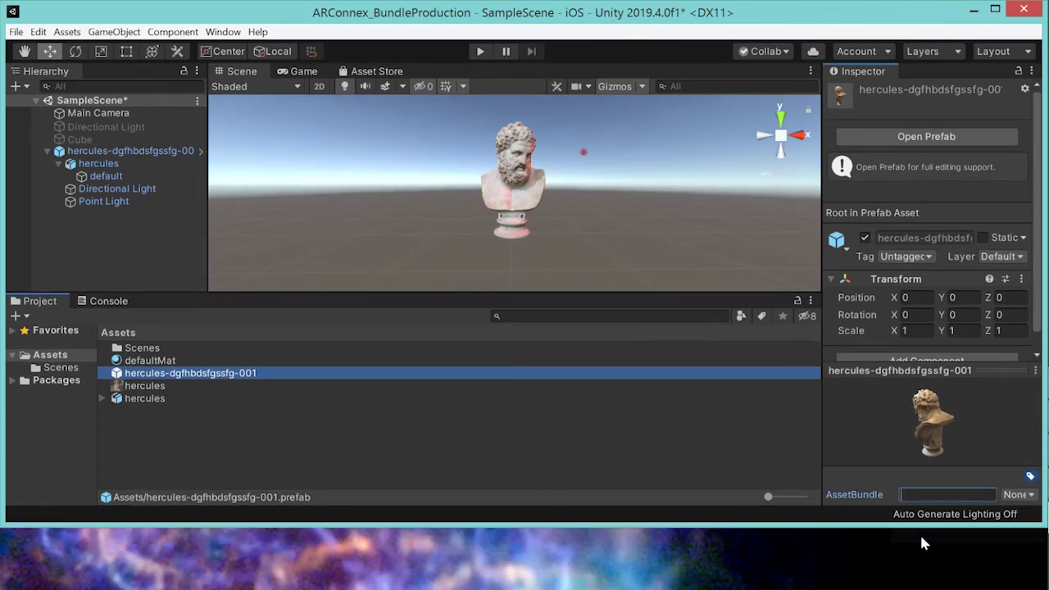
type("hercules-dgfhbdsfgssfg-001")
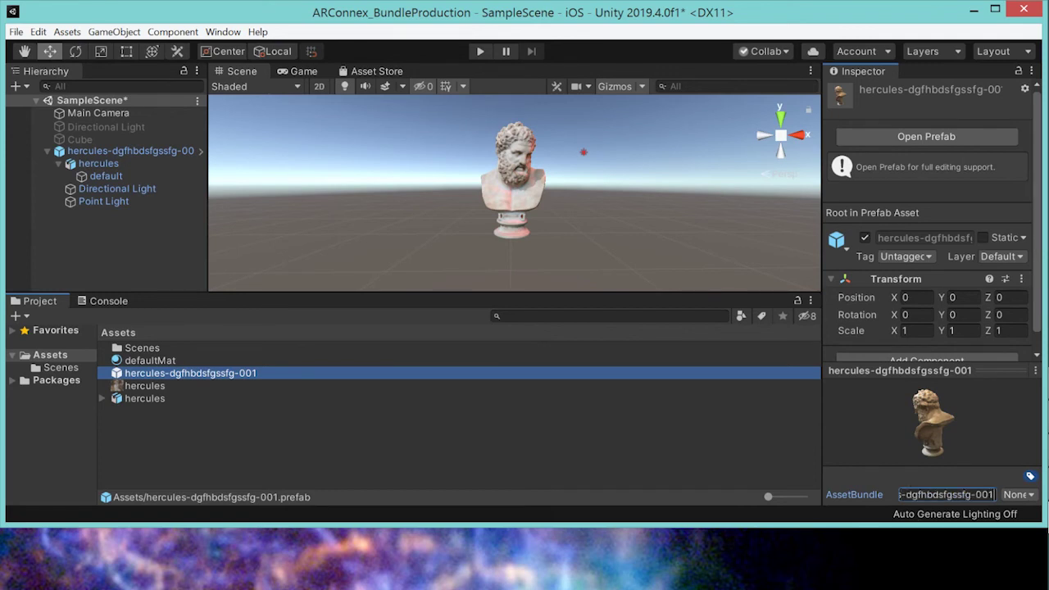
left_click_drag(823, 473, 775, 483)
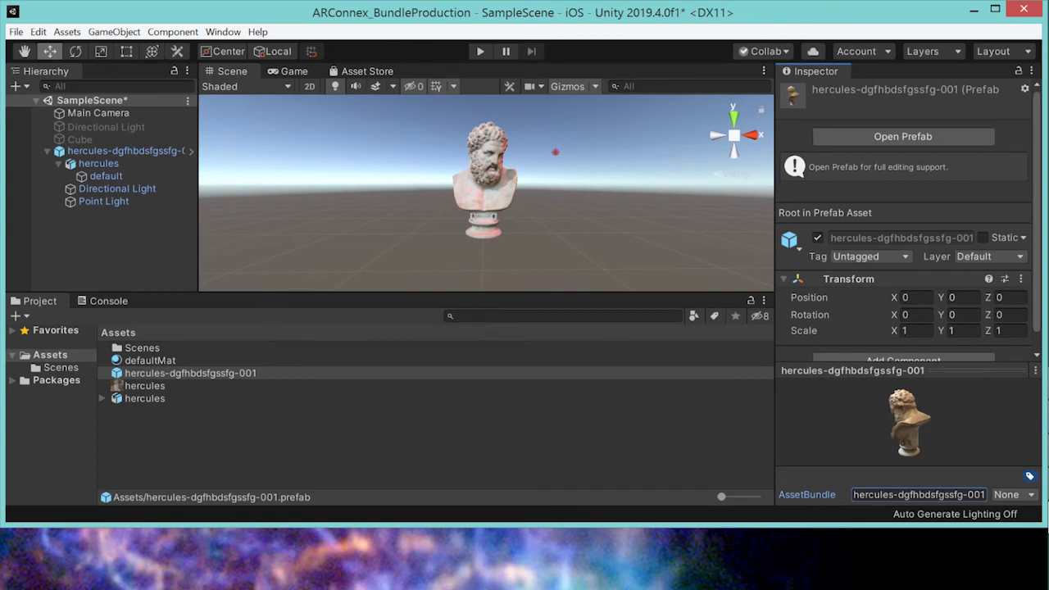
left_click_drag(813, 525, 825, 579)
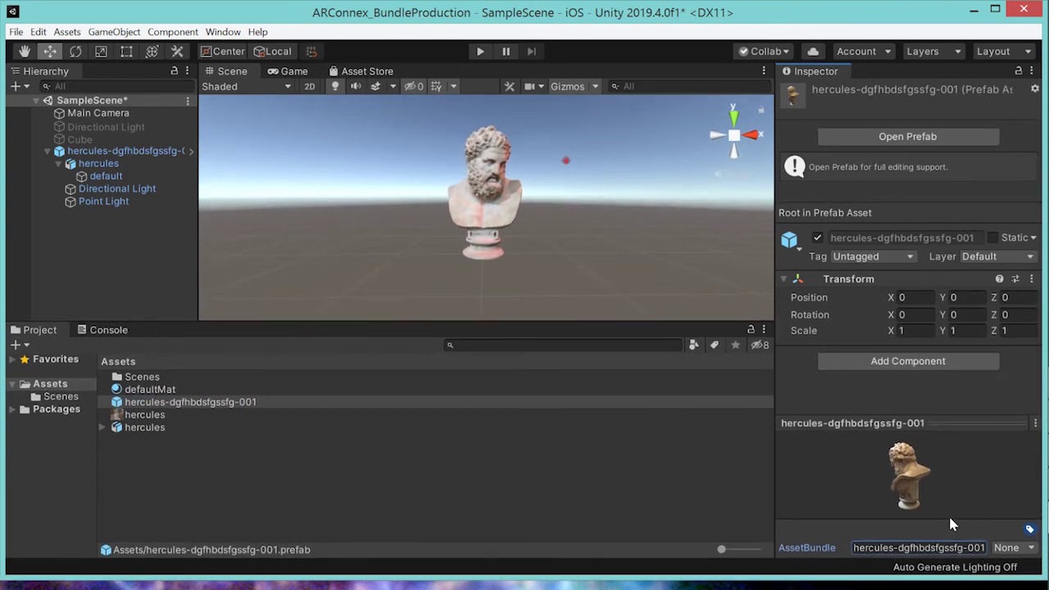
key("Return")
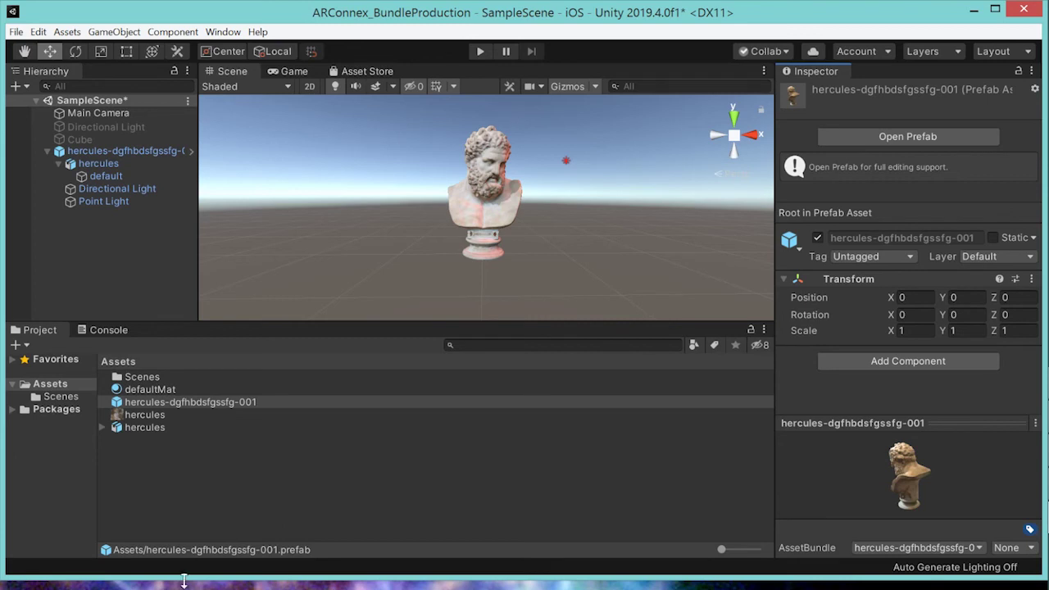
left_click_drag(184, 580, 187, 586)
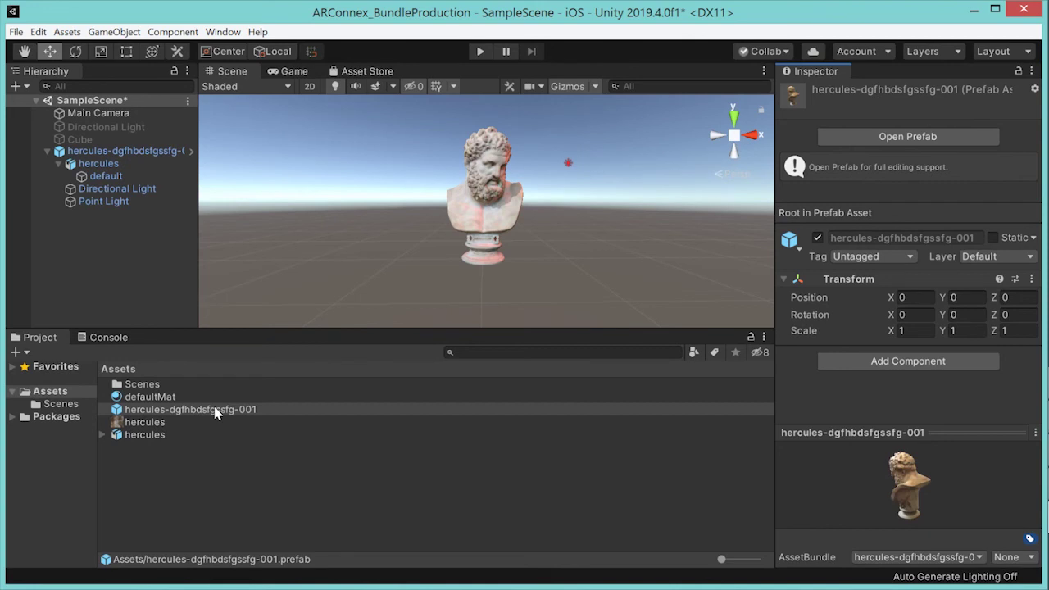
- Collapse the hercules-dgfhbdsfgssfg-001 object in the scene hierarchy and select its prefab in the Assets folder
left_click(52, 153)
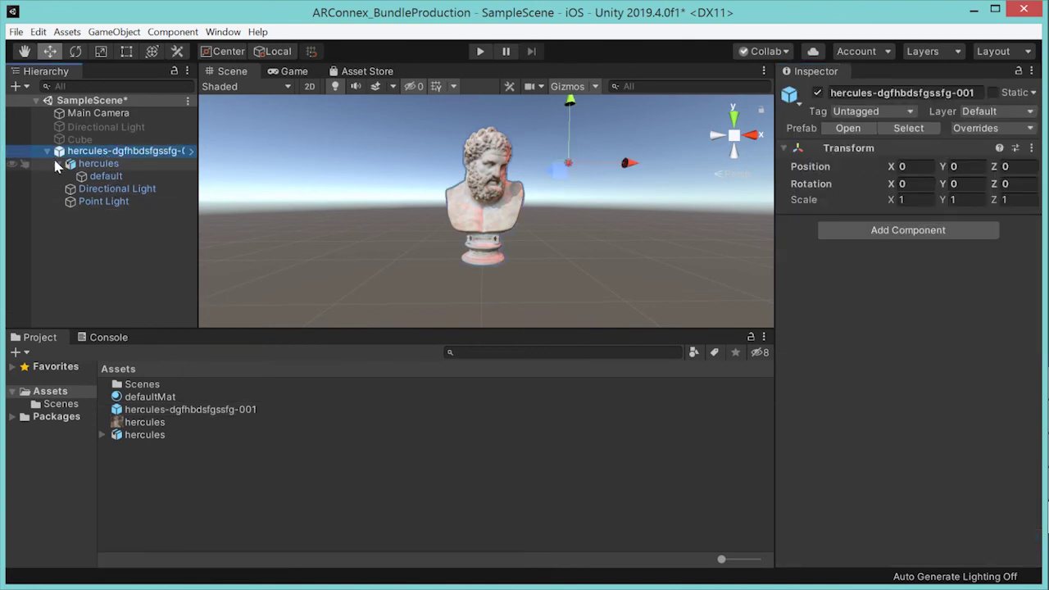
left_click(49, 152)
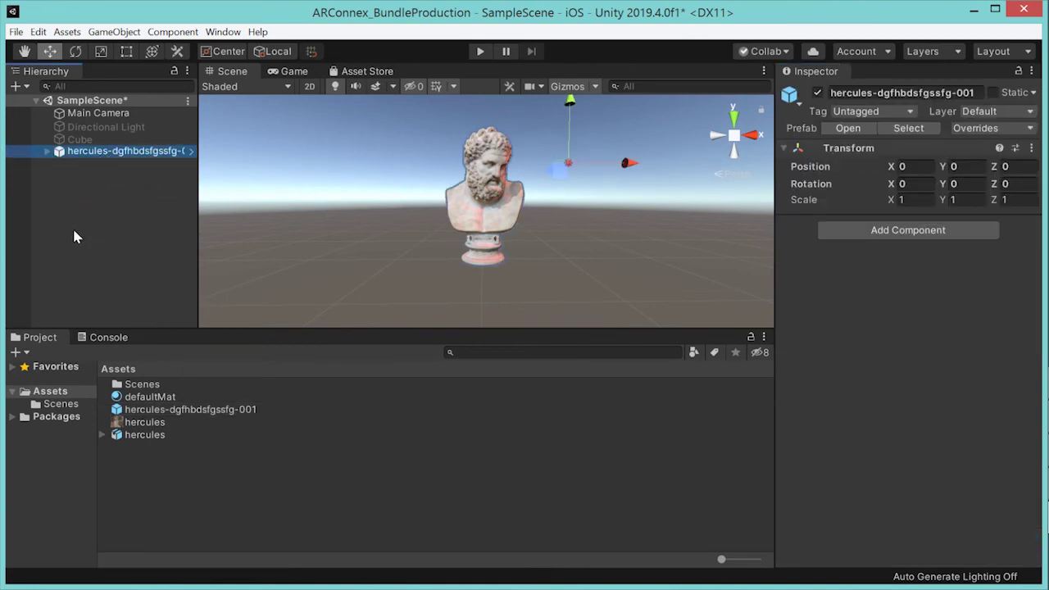
left_click(72, 227)
left_click(229, 414)
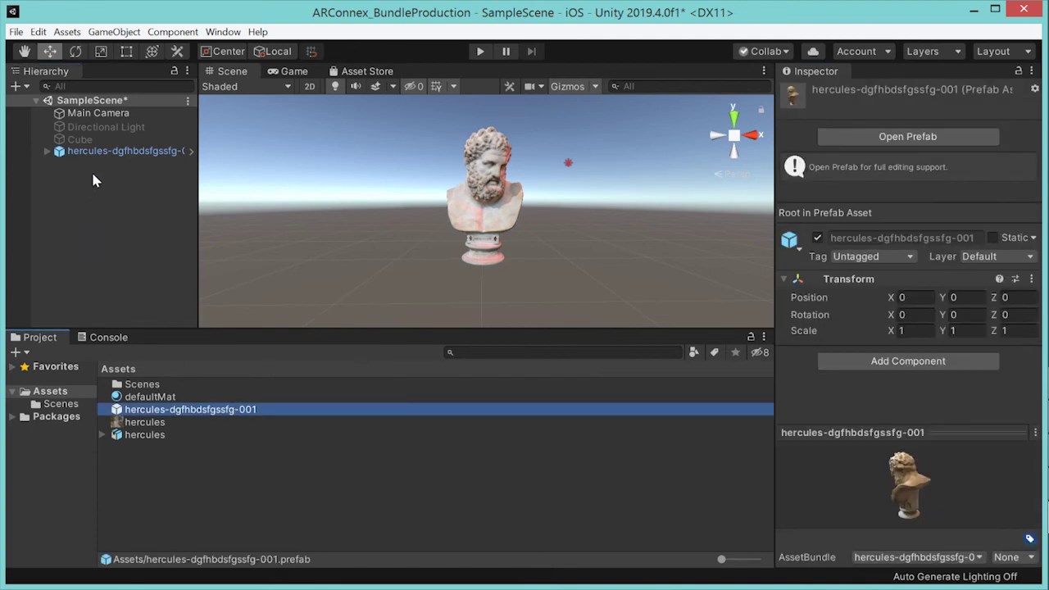
- Delete the hercules-dgfhbdsfgssfg-001 object from the scene, place its prefab from the Assets folder back in the hierarchy, and select the prefab
left_click(102, 152)
right_click(102, 150)
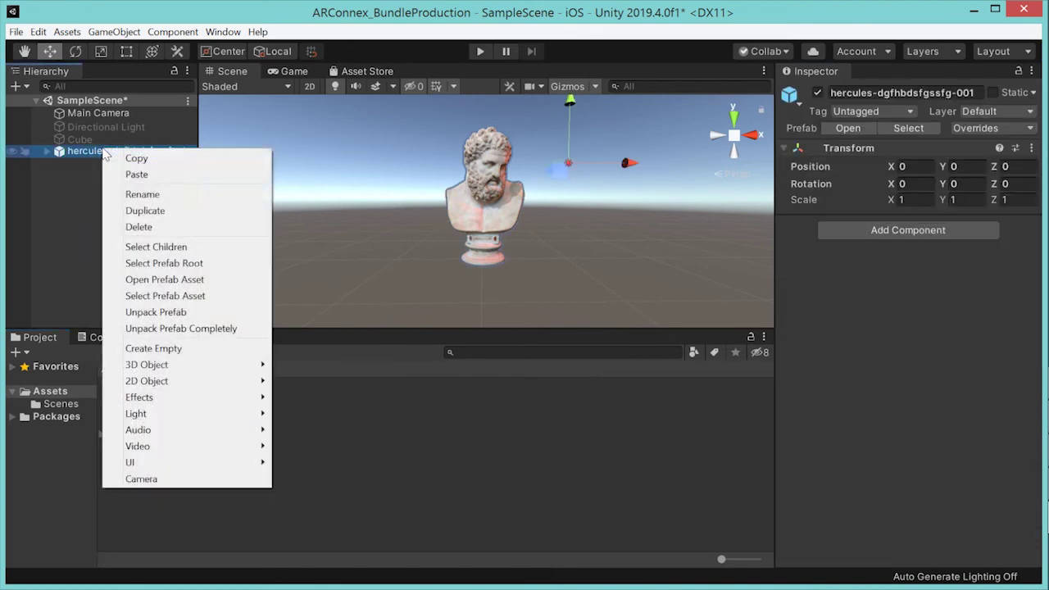
left_click(138, 227)
left_click_drag(204, 413, 109, 210)
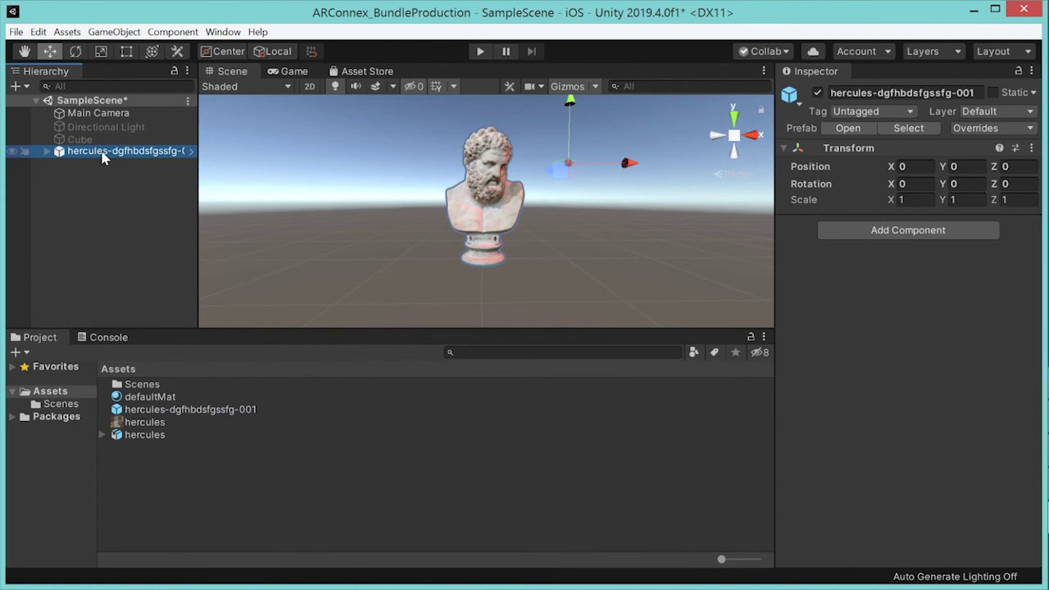
left_click(197, 412)
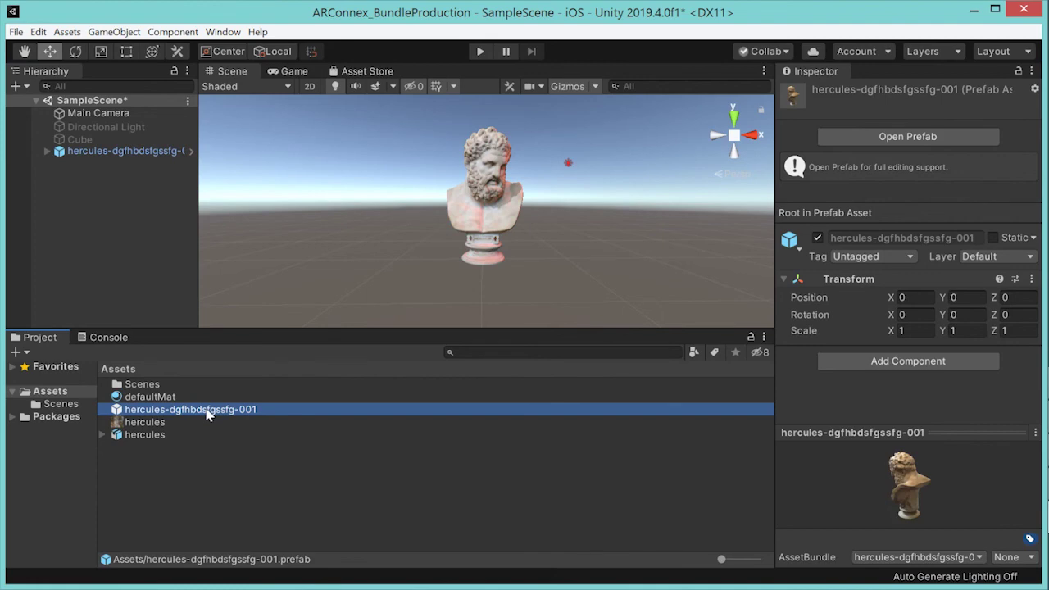
- Install the Asset Bundle Browser 1.7.0 package and close the Package Manager
left_click(223, 31)
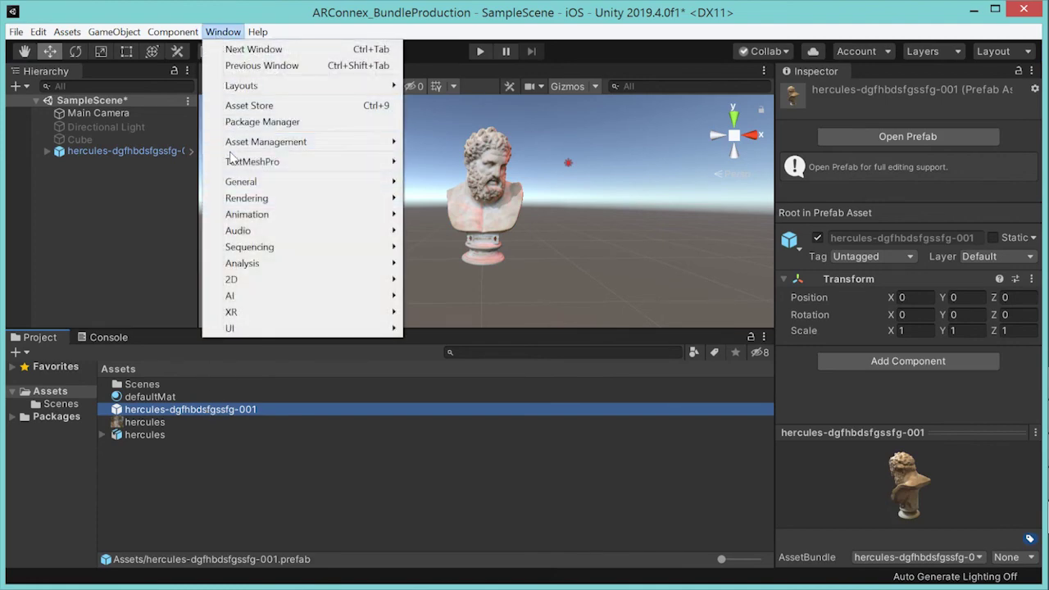
left_click(246, 121)
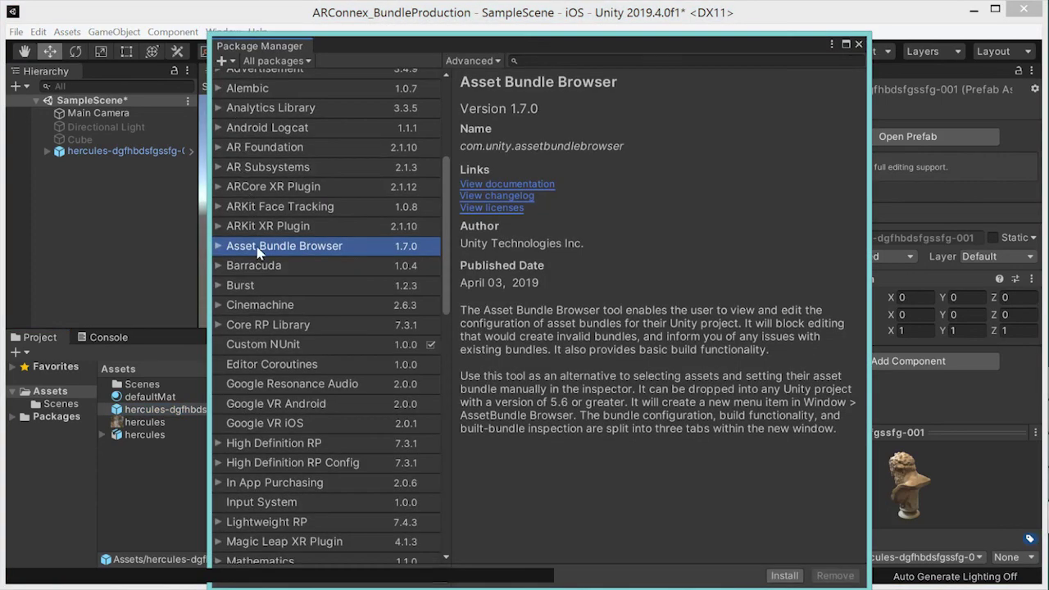
left_click(785, 575)
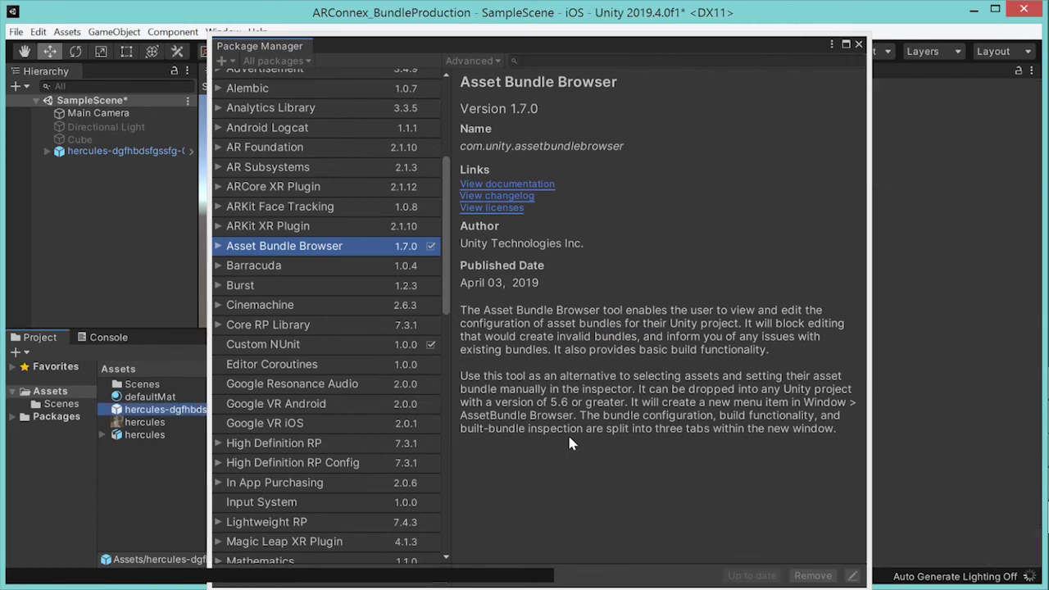
left_click(865, 43)
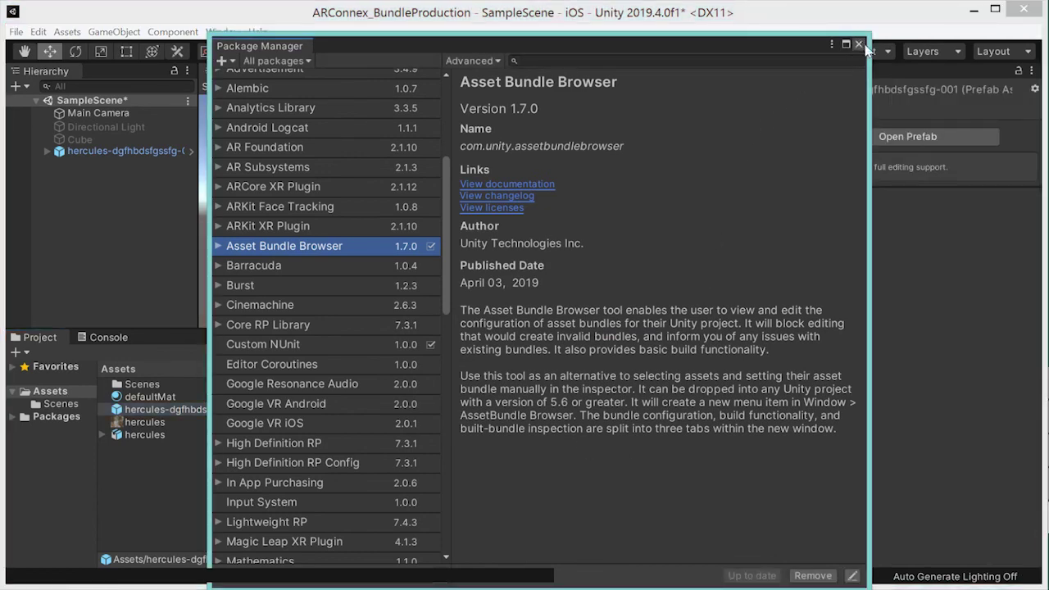
left_click(859, 45)
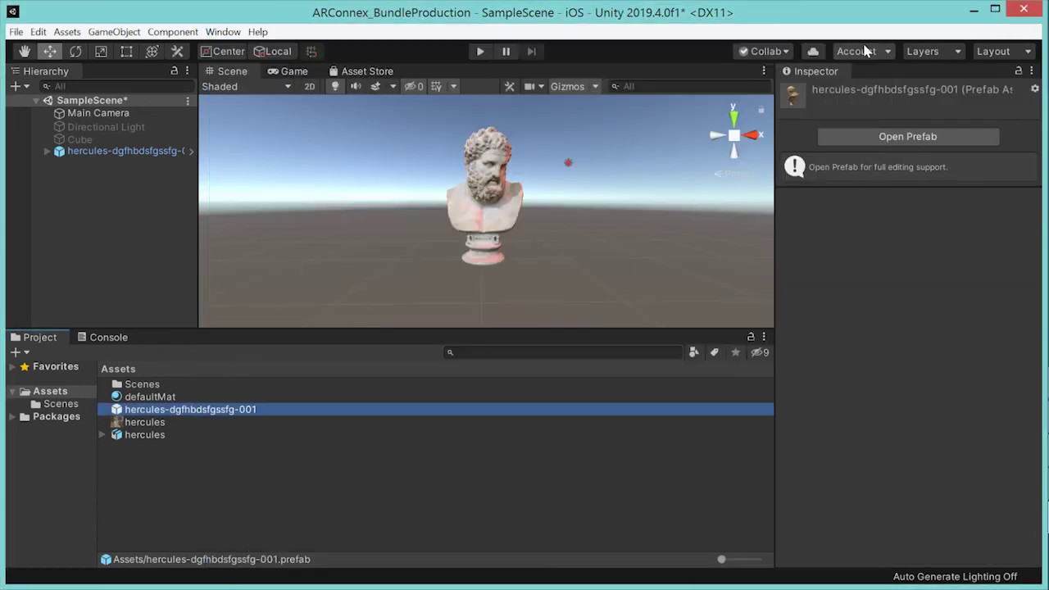
- Open the AssetBundle Browser and list the assets contained in the hercules-dgfhbdsfgssfg-001 bundle
left_click(223, 32)
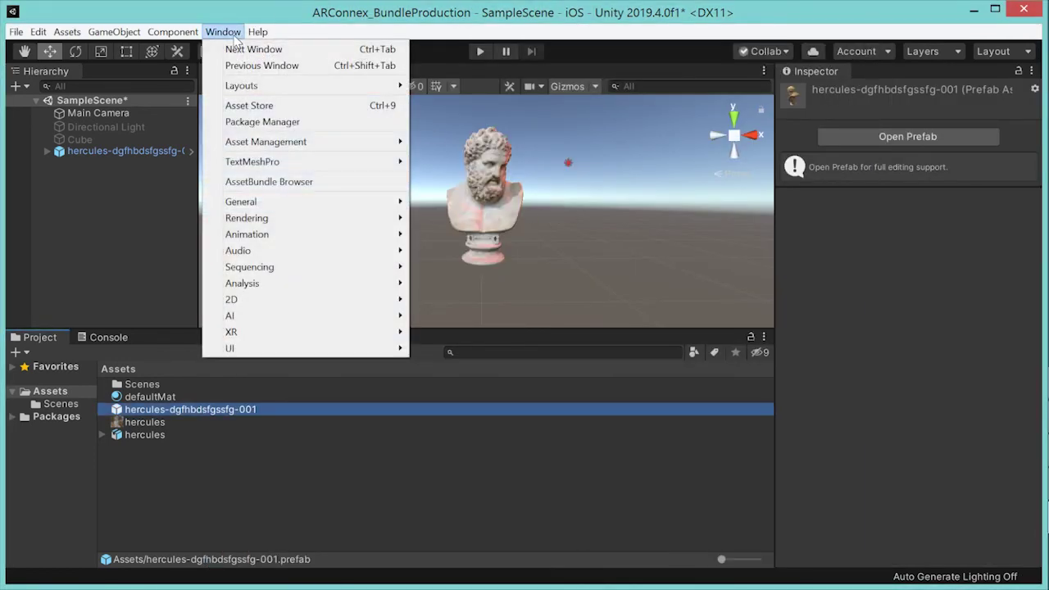
left_click(259, 182)
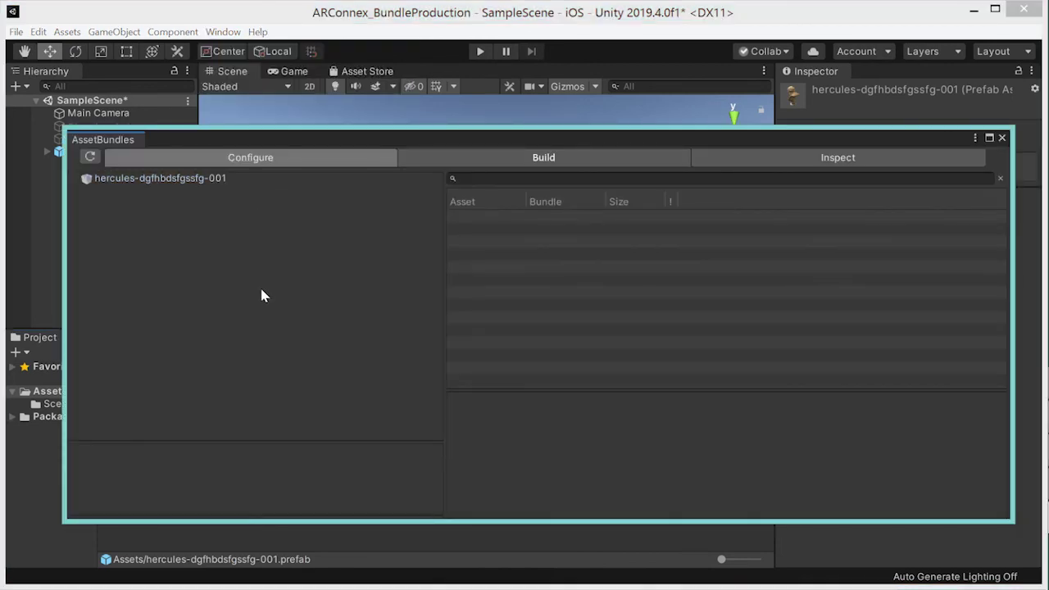
left_click(135, 179)
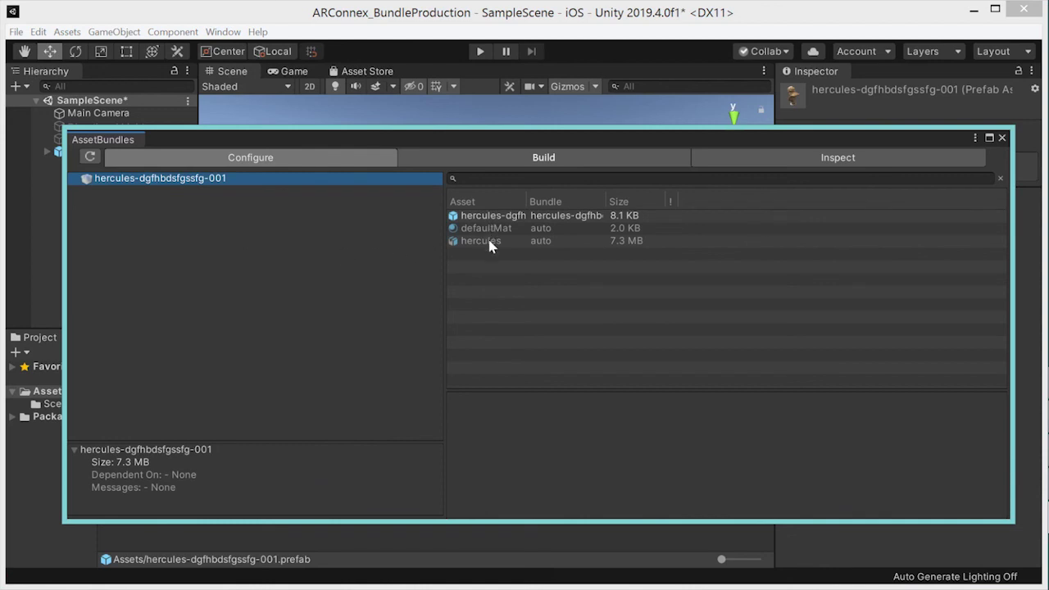
- Build the asset bundle for the iOS target with AssetBundles/iOS as the output path
left_click(484, 160)
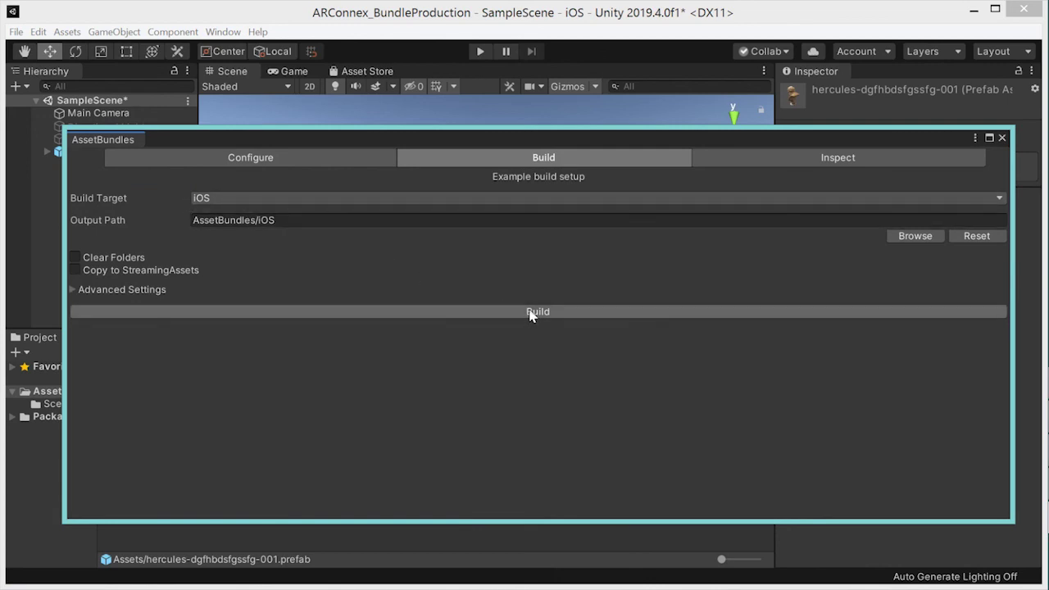
left_click(288, 221)
left_click_drag(288, 220, 130, 220)
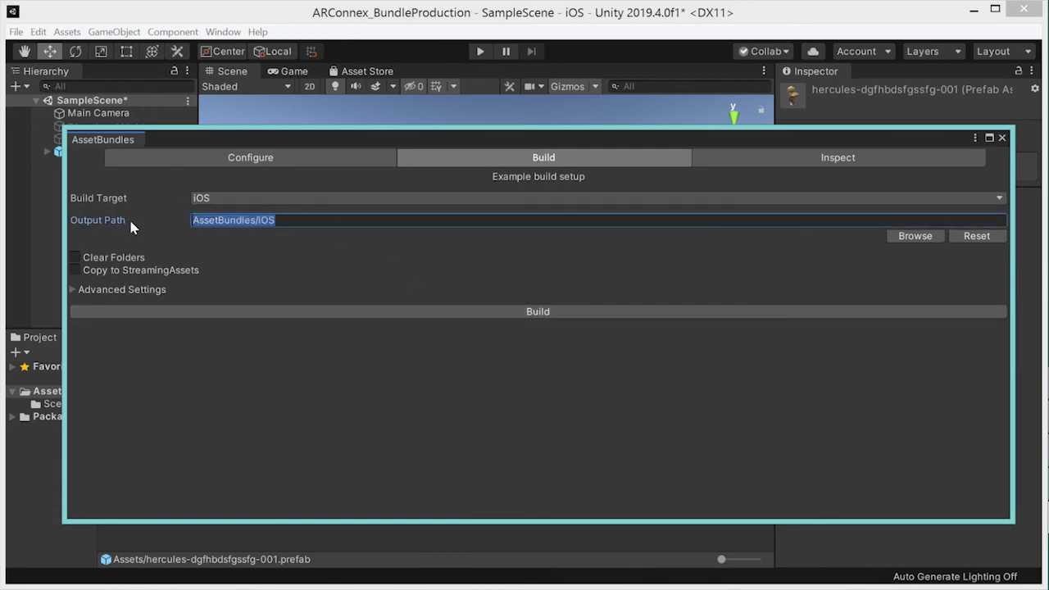
left_click(540, 315)
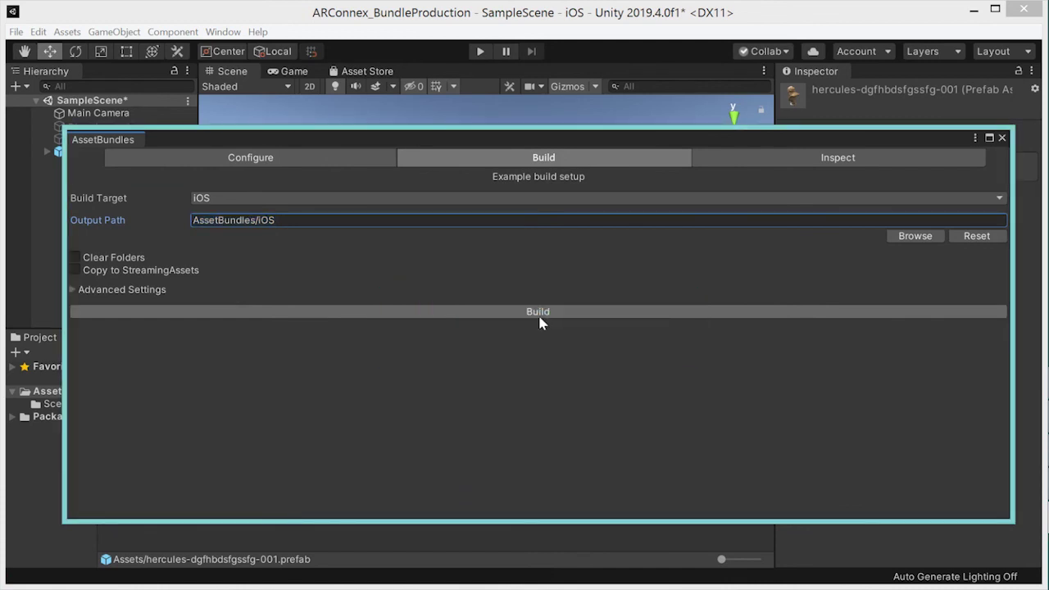
- Switch the build target to Android, build the bundle to AssetBundles/Android, and close the AssetBundle Browser
left_click(545, 200)
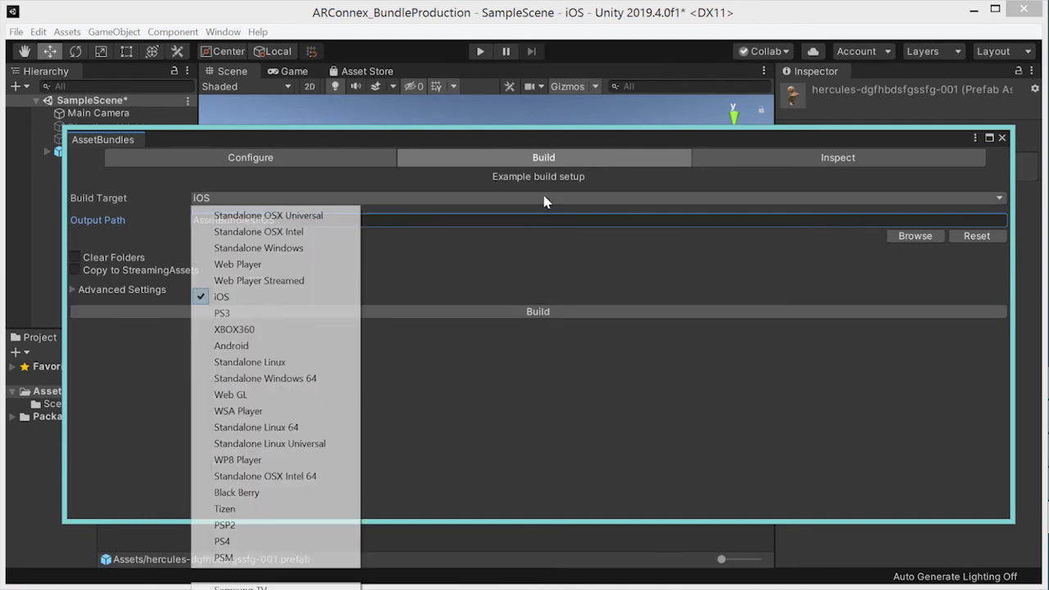
left_click(254, 346)
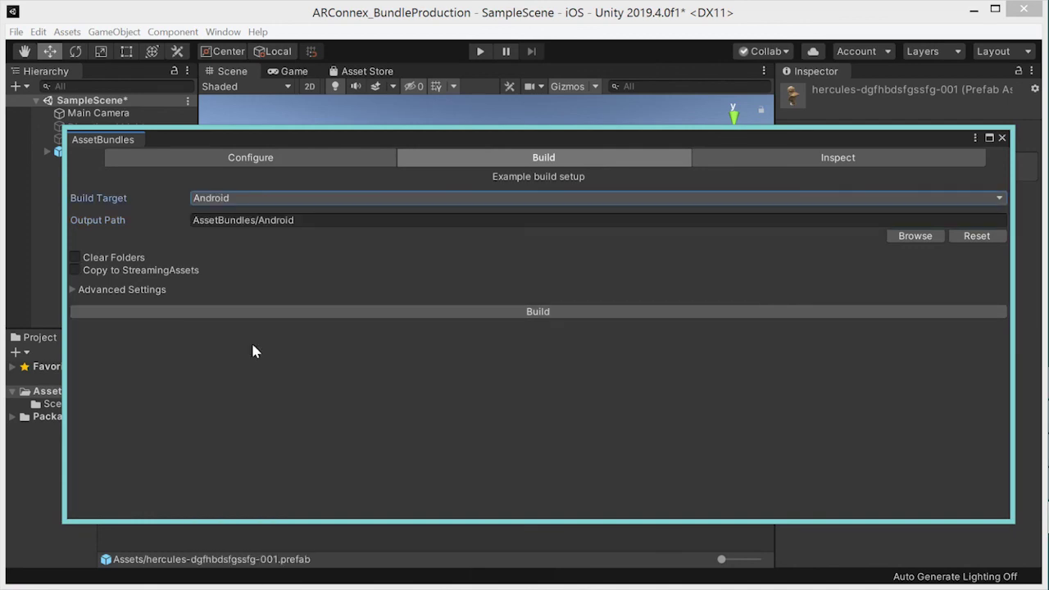
left_click(560, 313)
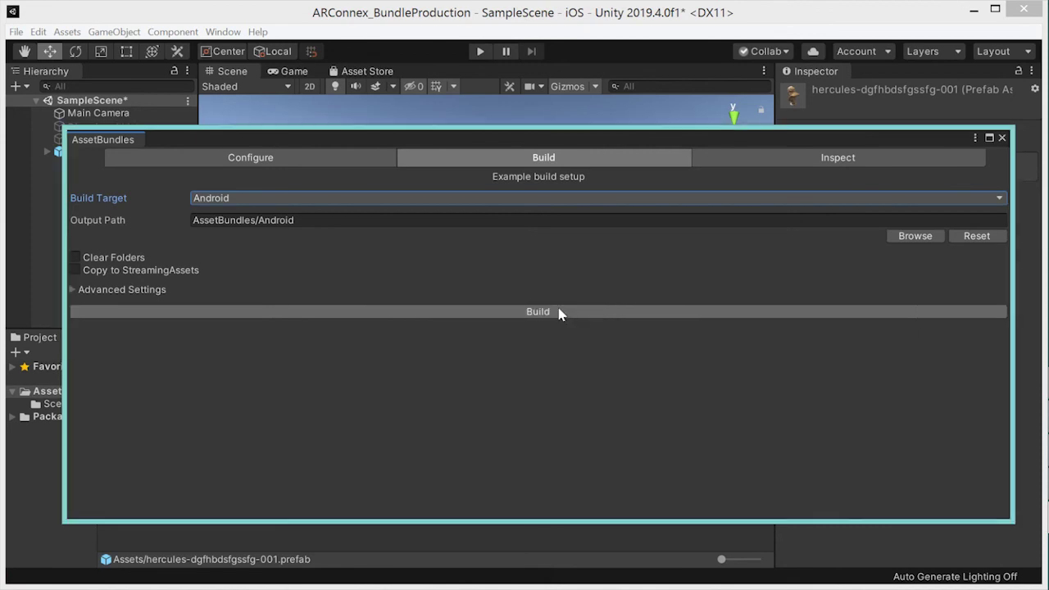
left_click(1002, 138)
left_click(337, 451)
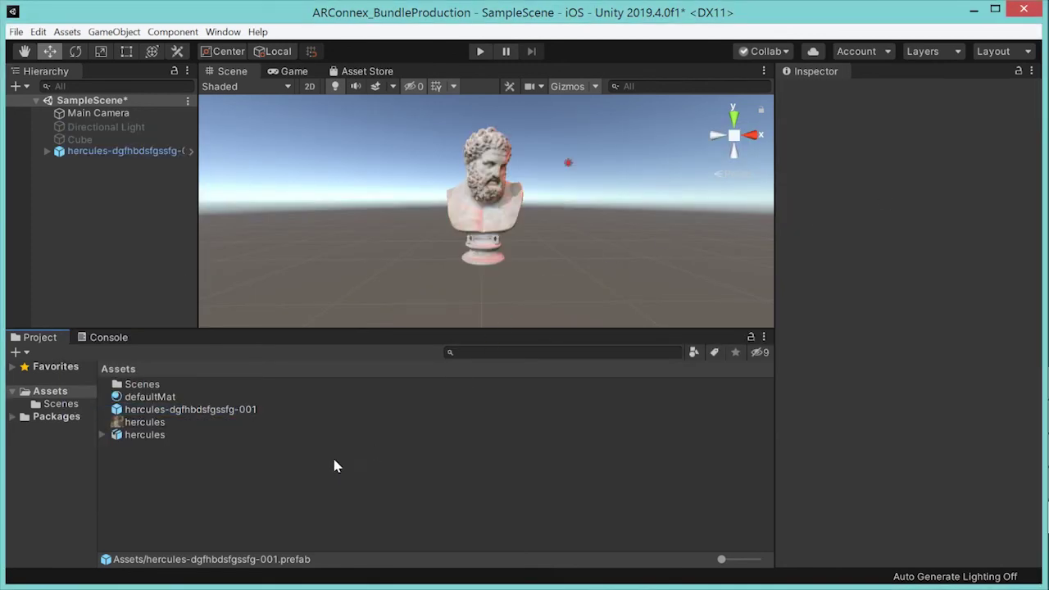